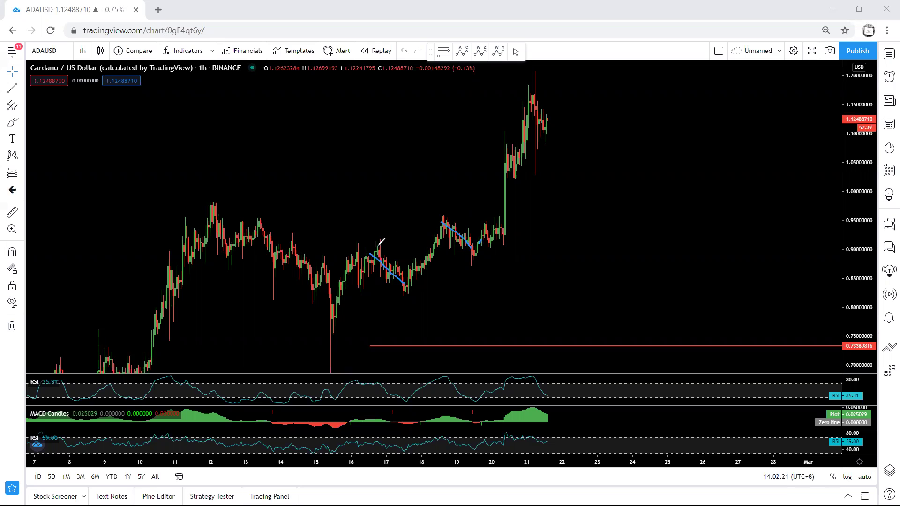
Sketch freehand trend lines below and above the 17–18 February swing and a curve along the rise toward the 21 February high.
left_click_drag(462, 273, 403, 296)
left_click_drag(480, 242, 535, 125)
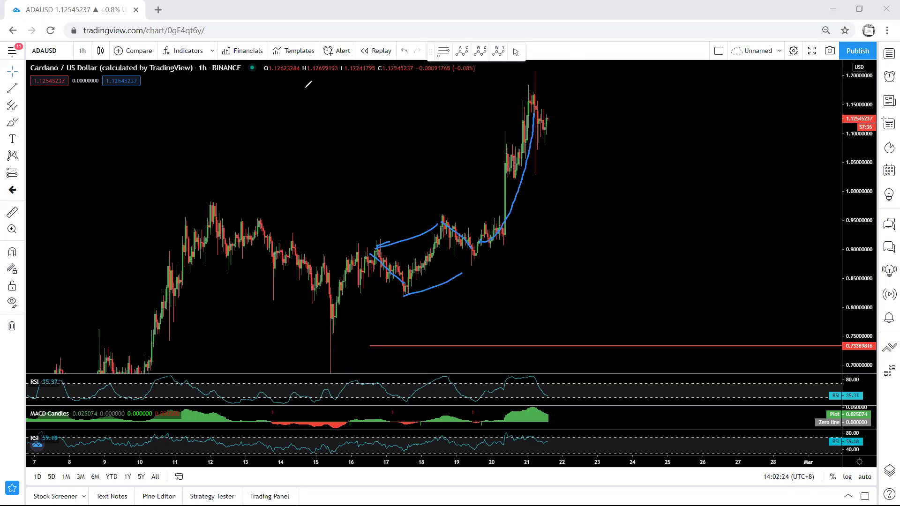
Switch the Cardano chart to the 30-minute and then the 15-minute interval to examine the 17–20 February price action.
left_click(82, 51)
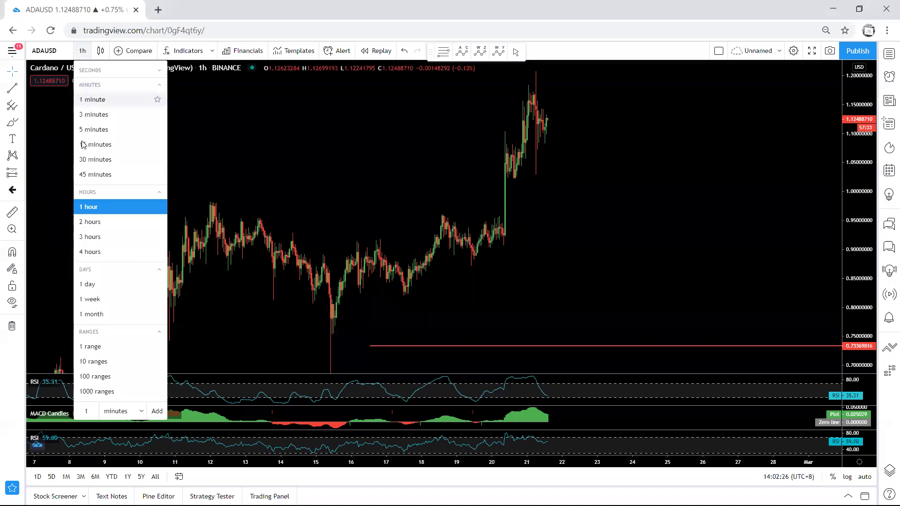
left_click(99, 158)
left_click(84, 52)
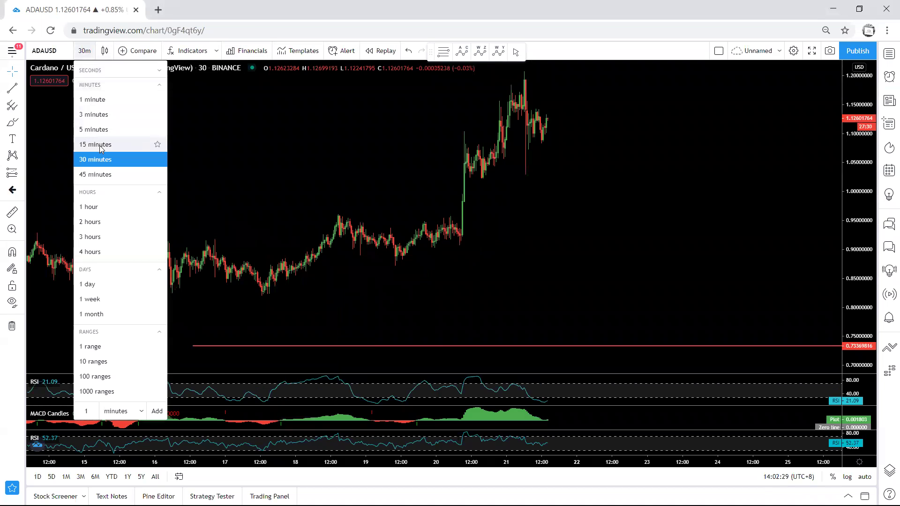
left_click(100, 146)
double_click(854, 293)
left_click_drag(854, 268, 852, 161)
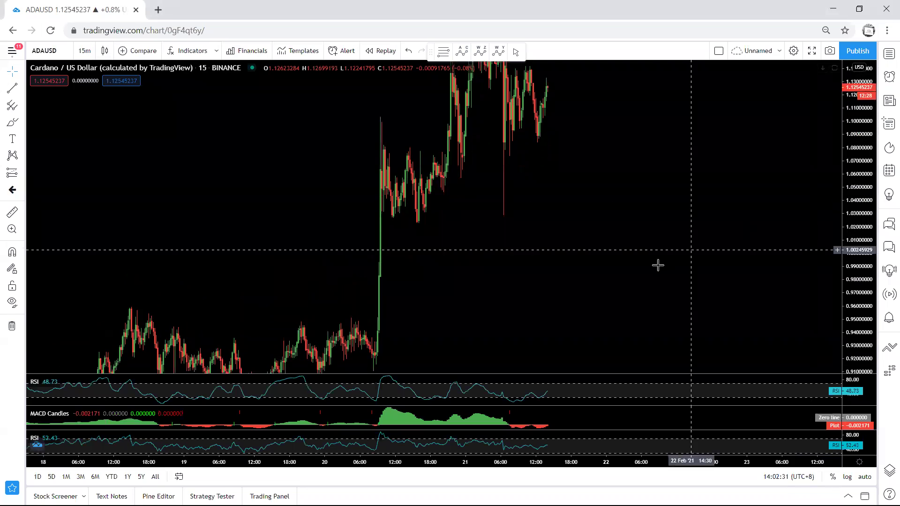
left_click_drag(657, 265, 789, 96)
left_click_drag(386, 137, 438, 237)
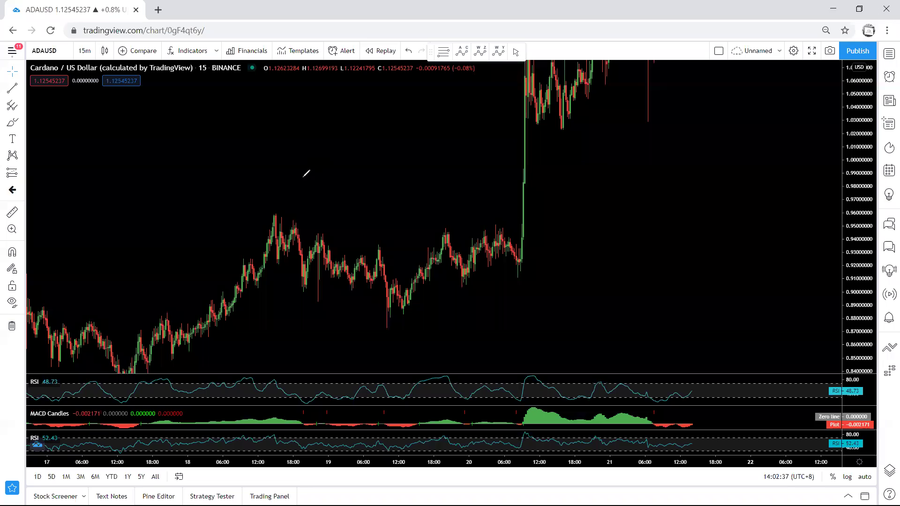
Mark the 18 February peak near 0.96 with a short freehand line and undo it.
left_click_drag(266, 212, 298, 210)
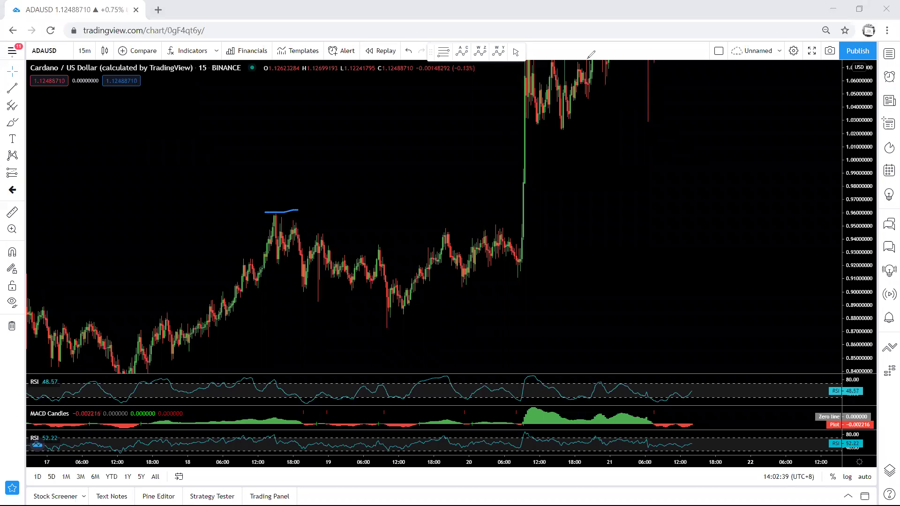
key("ctrl+z")
Return the chart to the 1-hour interval and rescale it to frame the February price rise.
left_click(84, 51)
left_click(96, 206)
double_click(865, 146)
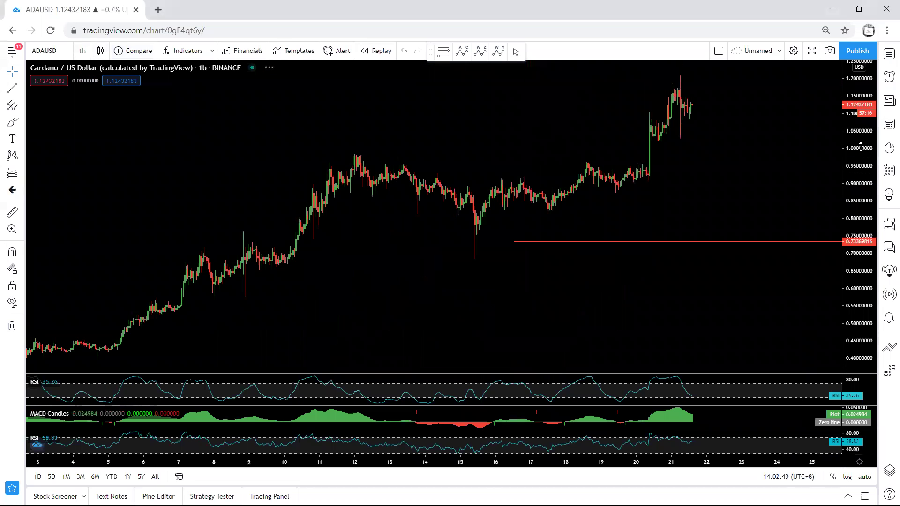
left_click_drag(852, 195, 849, 129)
left_click_drag(699, 188, 613, 290)
left_click_drag(847, 300, 846, 264)
left_click_drag(675, 268, 673, 233)
Trace the 16–17 and 18–19 February pullbacks and circle the 20–21 February candles freehand, undoing these strokes.
left_click_drag(493, 217, 518, 254)
left_click_drag(428, 255, 459, 281)
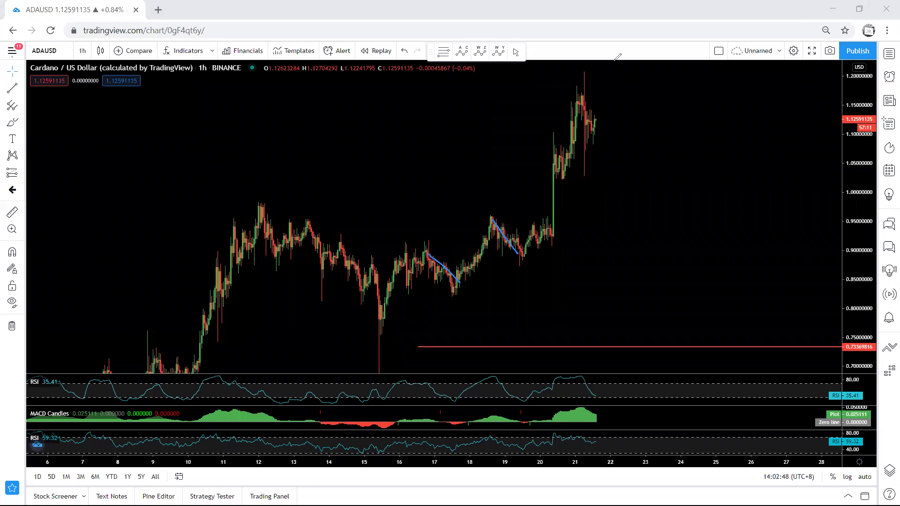
key("ctrl+z")
key("ctrl+z")
mouse_move(605, 125)
left_mouse_down()
mouse_move(557, 110)
mouse_move(553, 151)
left_mouse_up()
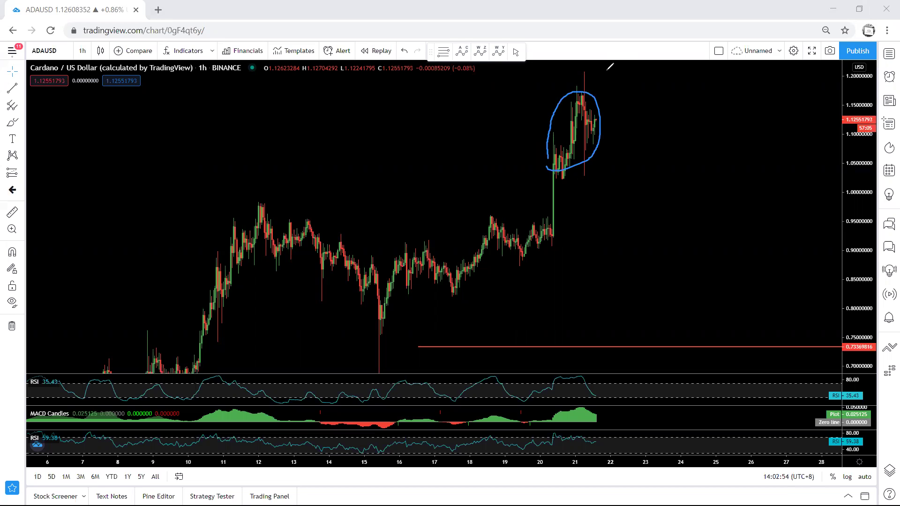
key("ctrl+z")
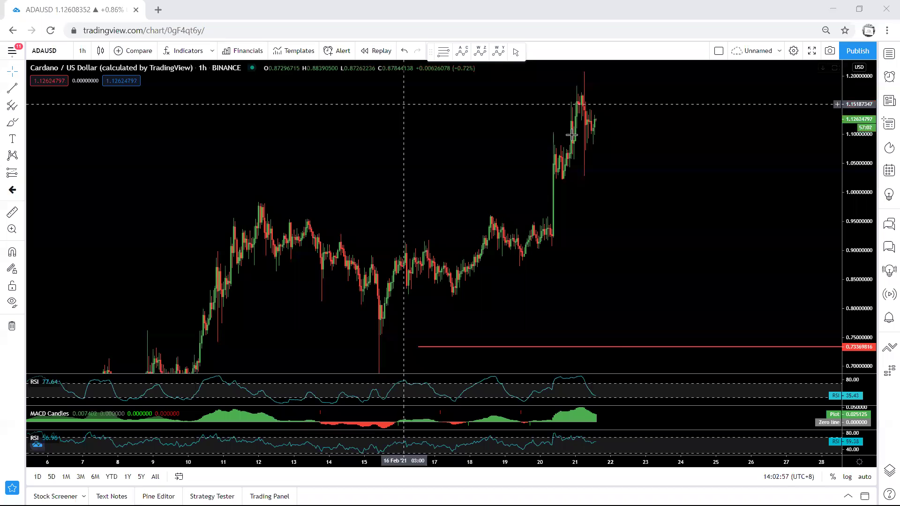
Switch the chart to the 1-week interval and compare the early 2018 high, marked briefly freehand, with the 2021 high.
left_click(82, 57)
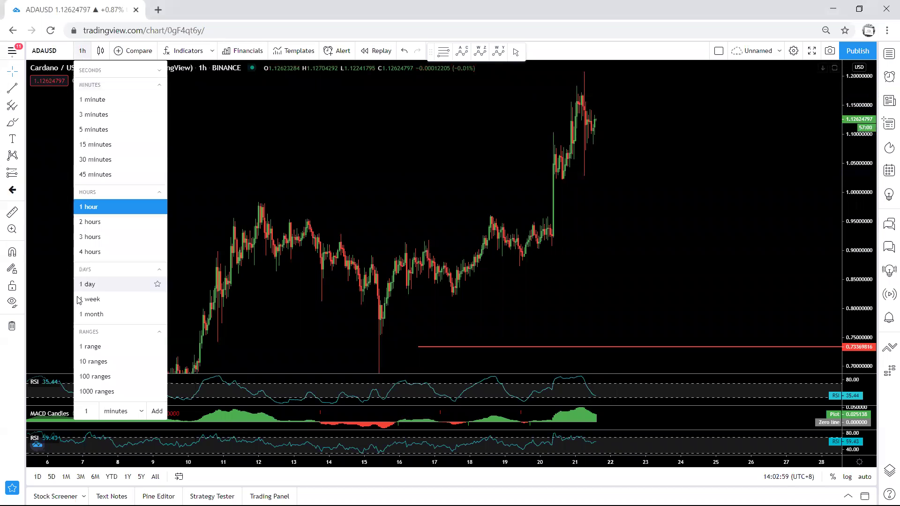
left_click(131, 304)
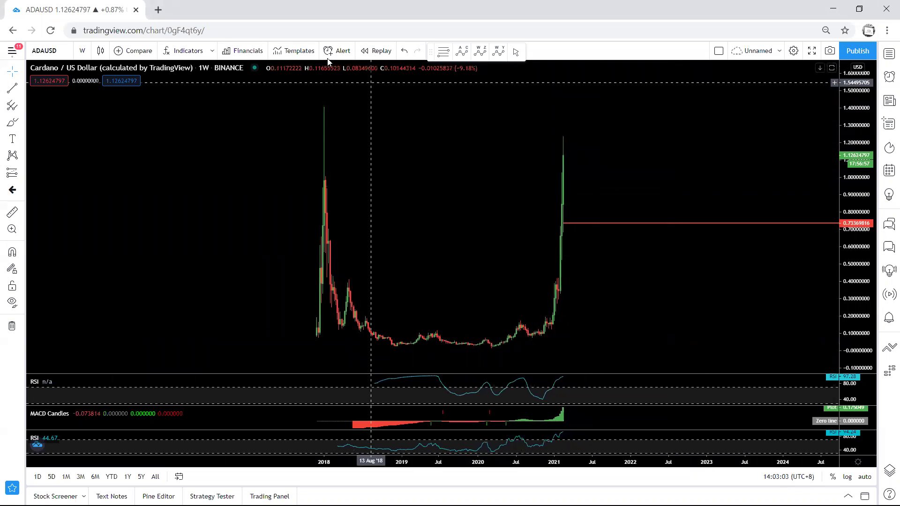
left_click_drag(314, 107, 331, 108)
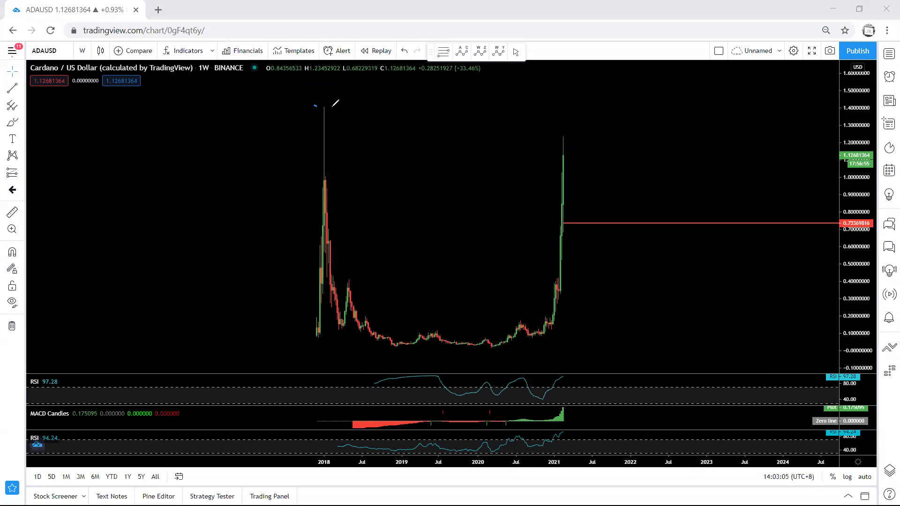
left_click(12, 71)
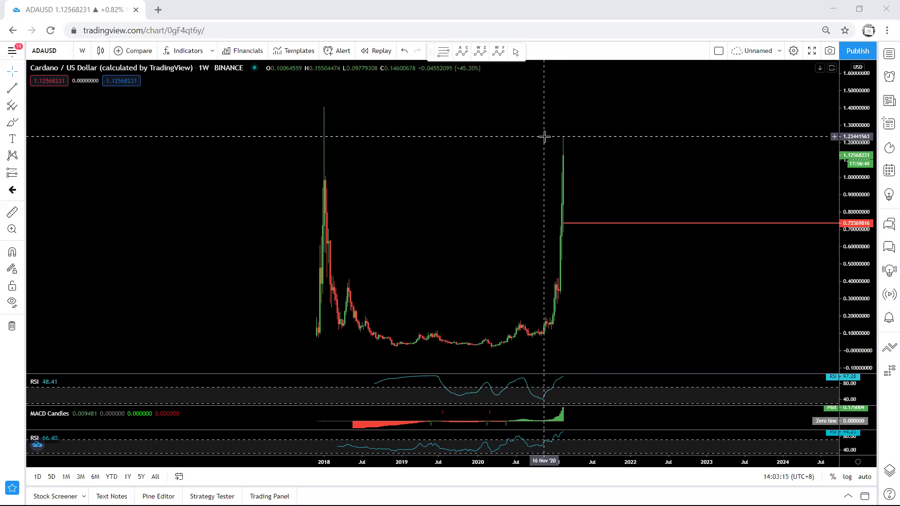
left_click_drag(544, 137, 500, 132)
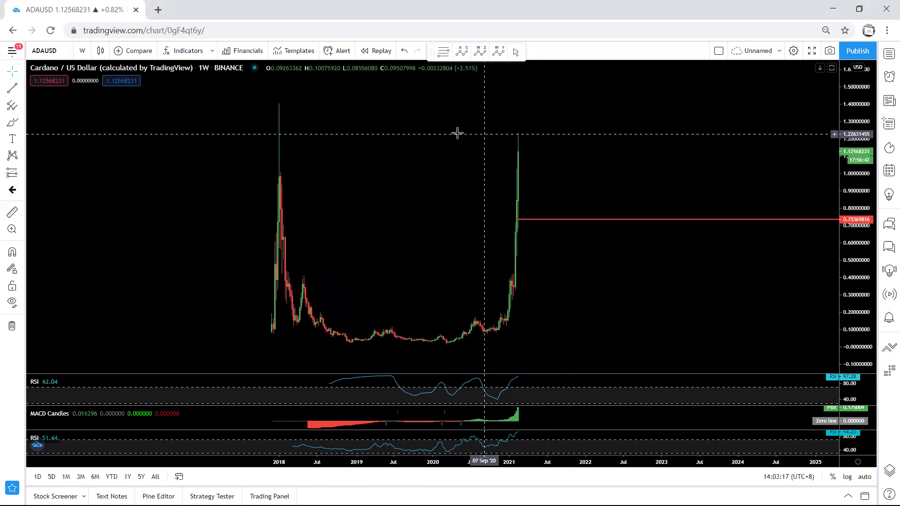
Change the chart to the 1-day interval and frame the early 2021 rally.
left_click(82, 51)
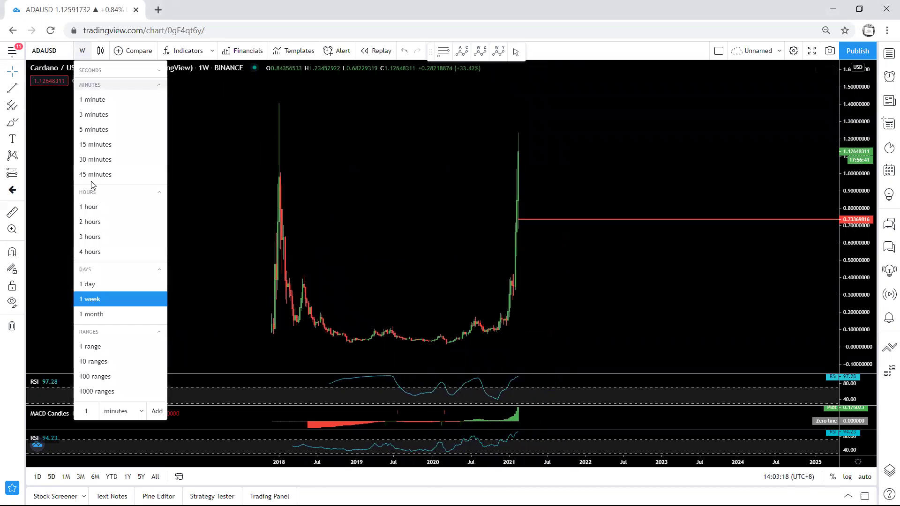
left_click(88, 284)
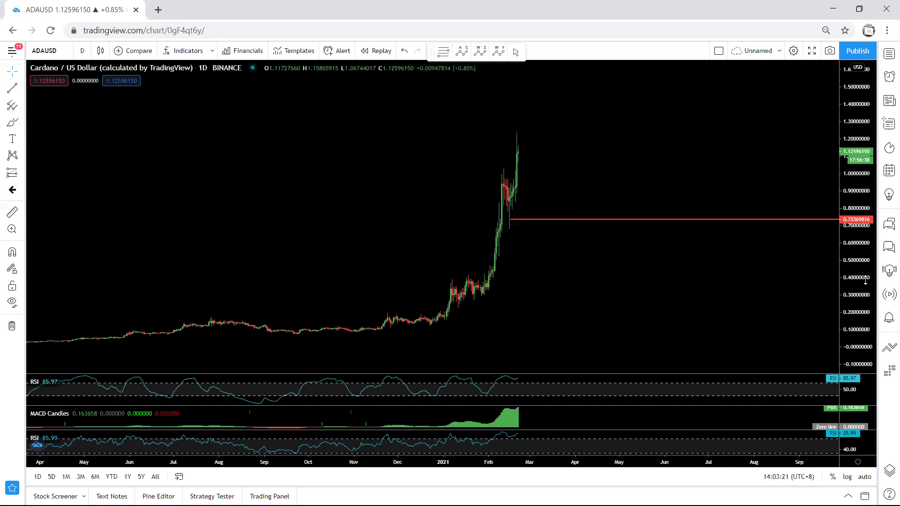
double_click(868, 282)
left_click_drag(867, 282, 862, 320)
left_click_drag(694, 283, 606, 299)
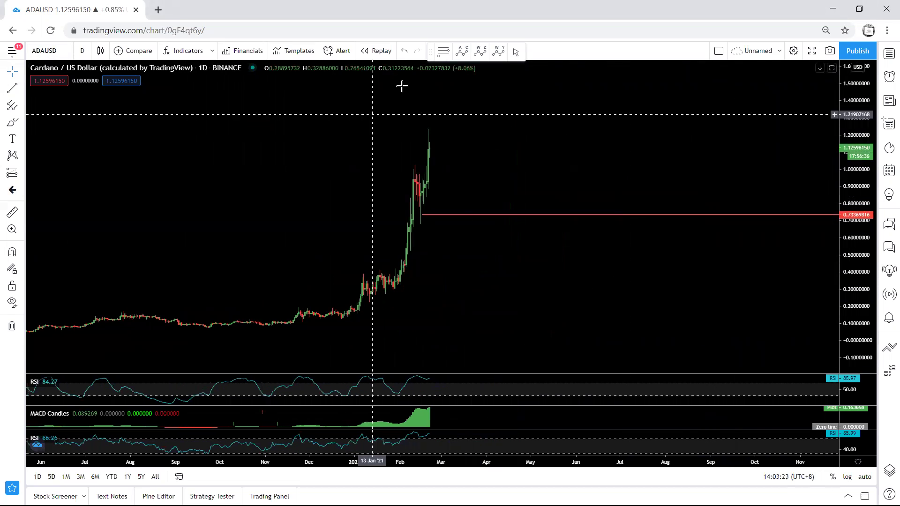
Sketch the February pullback, a rise to about 1.29 and a sideways wave on the daily chart, and clear the sketch.
key("ctrl+shift+3")
mouse_move(412, 176)
left_mouse_down()
mouse_move(426, 187)
mouse_move(430, 135)
mouse_move(456, 124)
left_mouse_up()
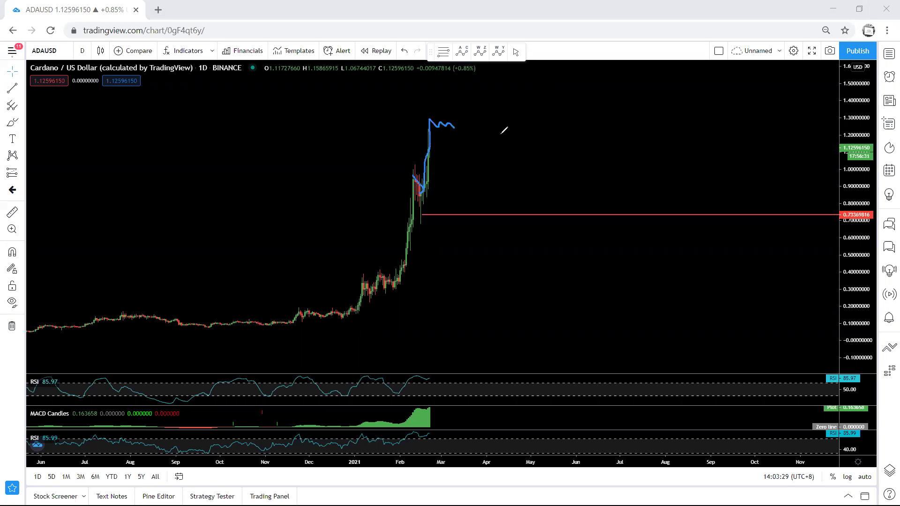
left_click(673, 49)
On the full daily history, sketch an arrow from the current price to about 1.60, mark the 2018 high, and clear the strokes.
scroll(298, 198, "down", 12)
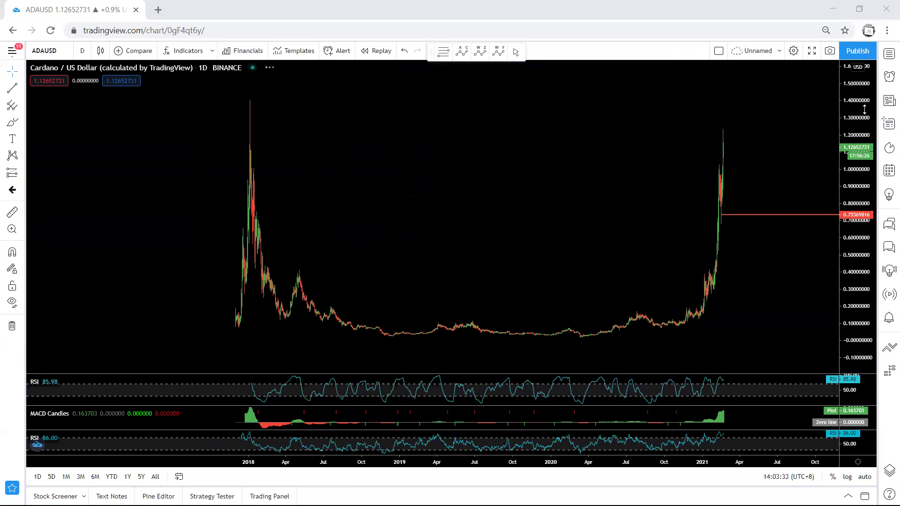
left_click_drag(856, 130, 855, 163)
left_click_drag(515, 180, 497, 191)
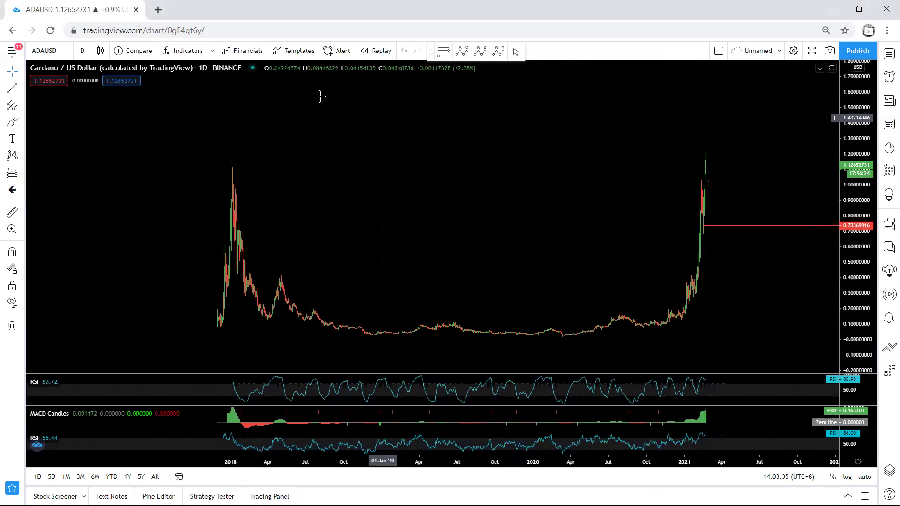
mouse_move(706, 161)
left_mouse_down()
mouse_move(717, 118)
mouse_move(696, 97)
left_mouse_up()
left_click_drag(223, 118, 257, 121)
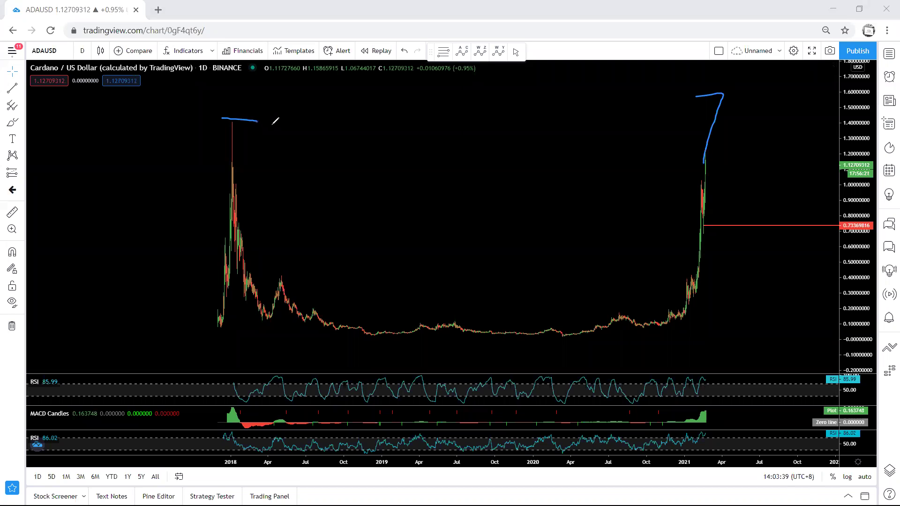
left_click_drag(712, 199, 697, 196)
left_click_drag(725, 153, 734, 148)
mouse_move(703, 161)
left_mouse_down()
mouse_move(718, 162)
mouse_move(738, 107)
mouse_move(744, 116)
mouse_move(735, 108)
left_mouse_up()
key("Escape")
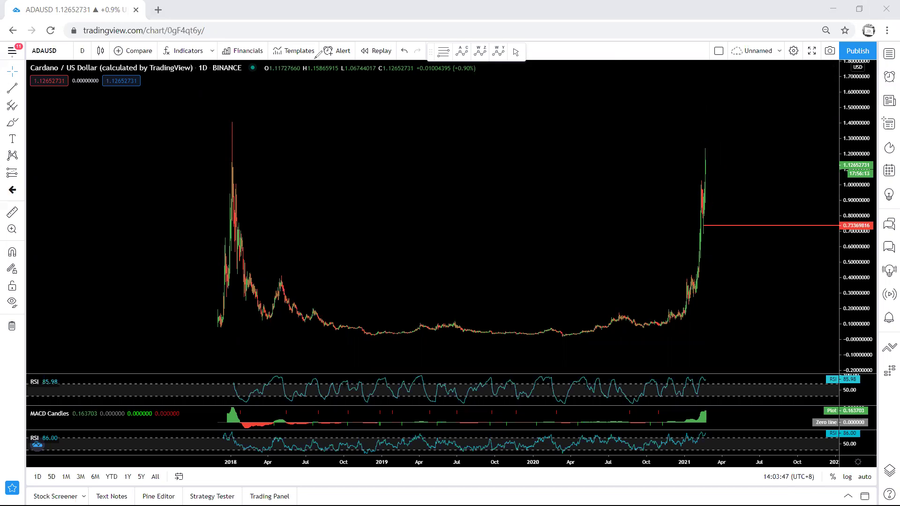
Set the chart to the 4-hour interval and rescale it to frame the late January to February price rise.
scroll(610, 169, "up", 5)
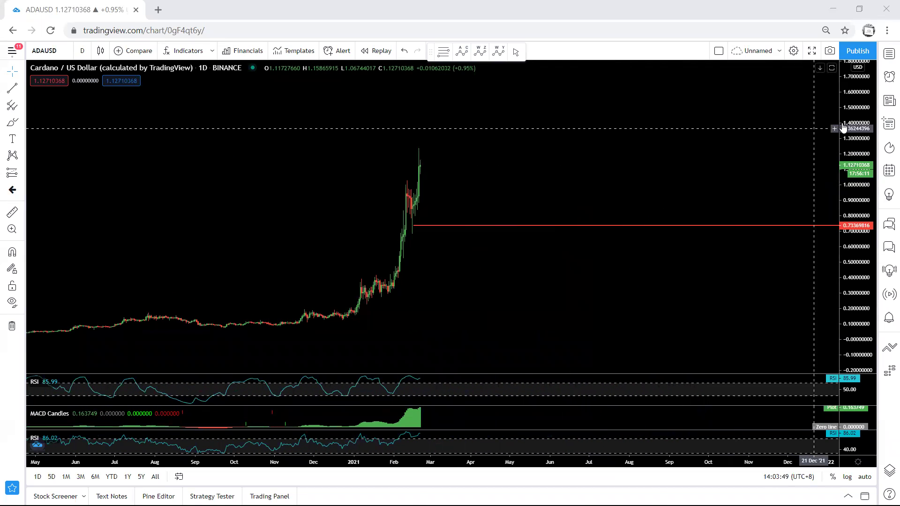
scroll(643, 185, "up", 2)
left_click_drag(643, 185, 732, 186)
scroll(704, 184, "up", 2)
left_click_drag(846, 271, 847, 248)
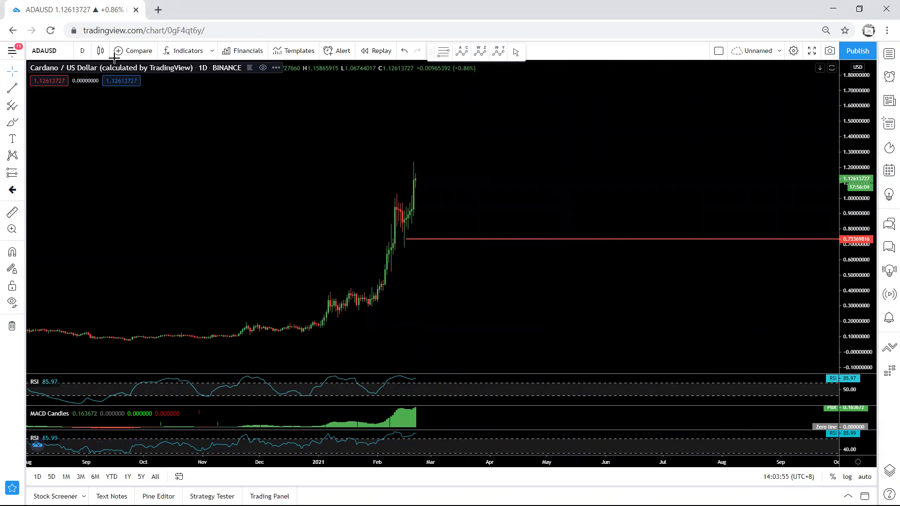
left_click(82, 51)
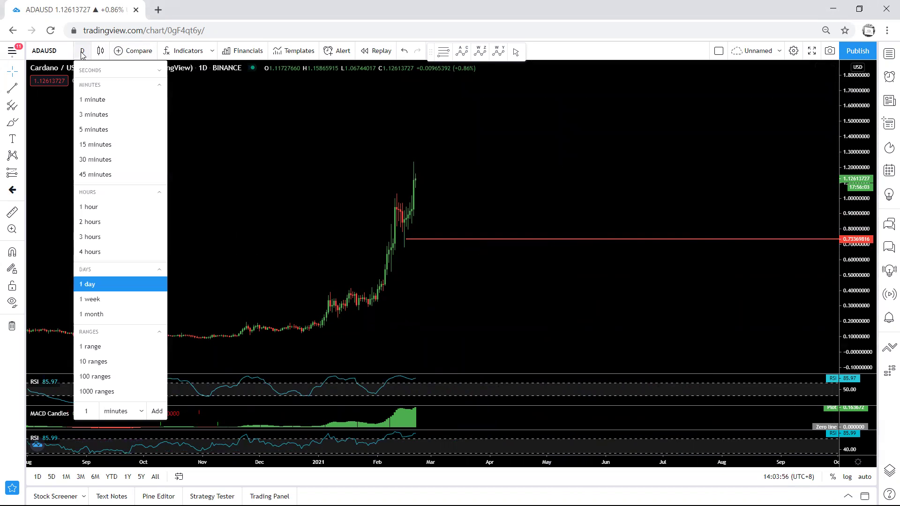
left_click(86, 251)
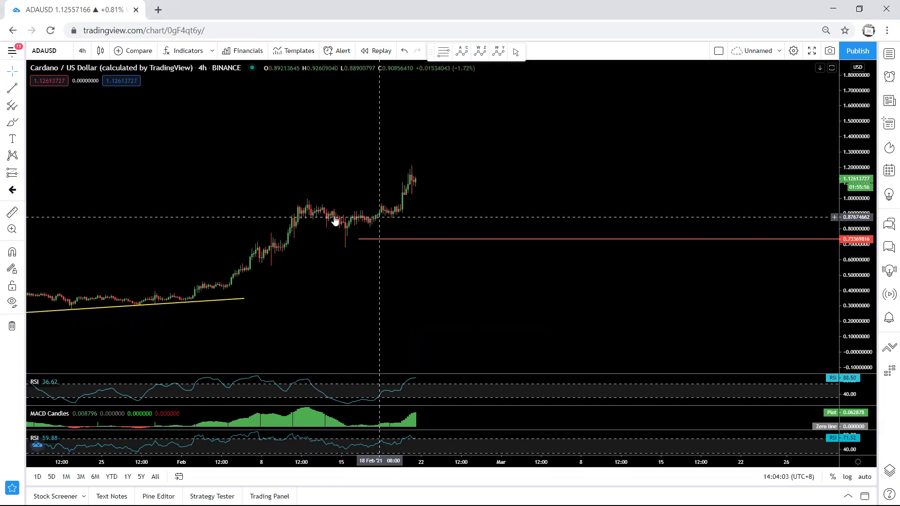
scroll(347, 286, "down", 3)
scroll(591, 215, "up", 3)
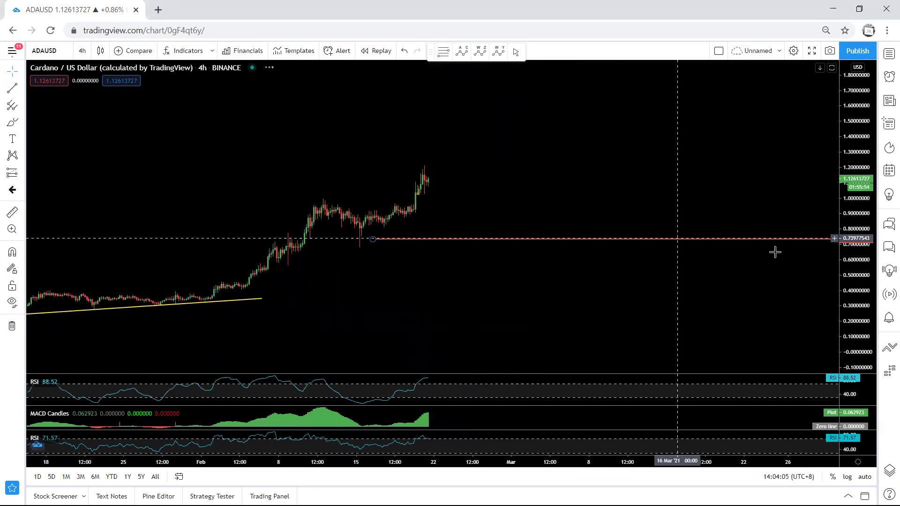
left_click_drag(844, 265, 803, 179)
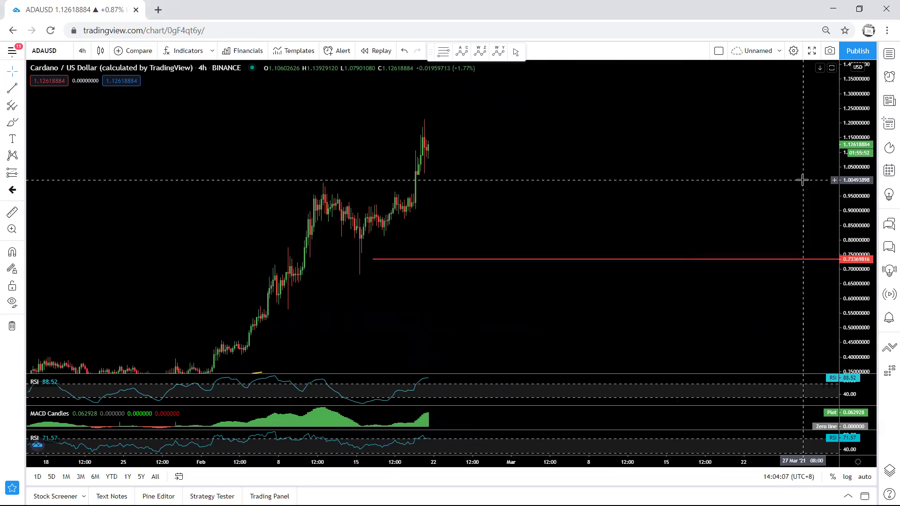
left_click_drag(468, 283, 525, 317)
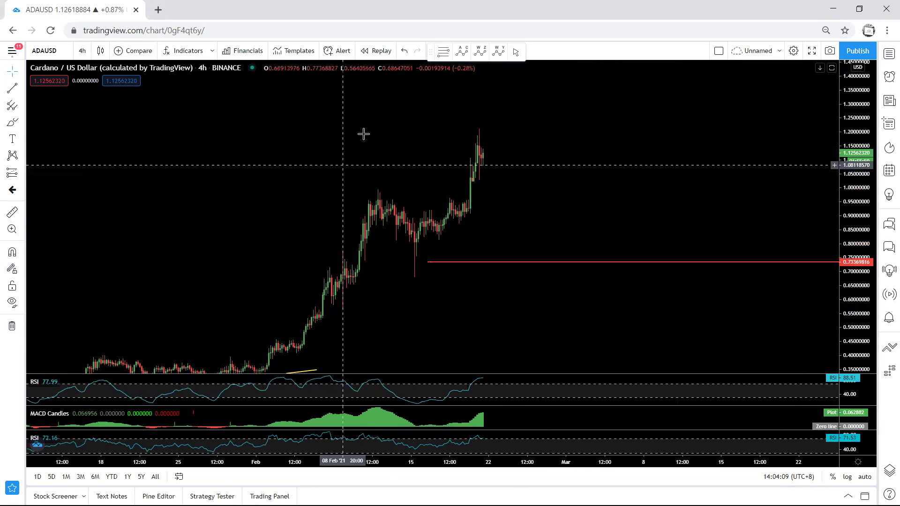
Mark the mid-February high near 1.00 and the 21 February high near 1.20 with short freehand lines.
left_click_drag(365, 187, 399, 184)
left_click_drag(473, 130, 492, 129)
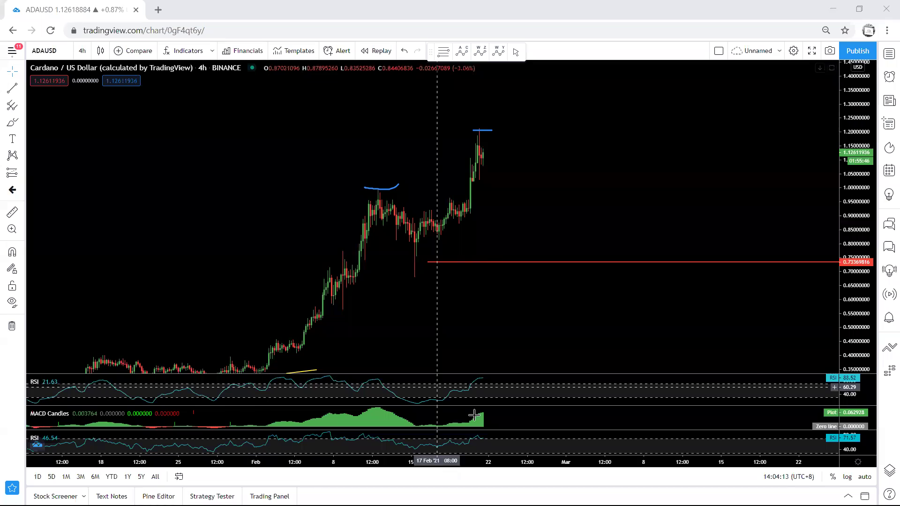
Enlarge and restore the MACD Candles pane and the upper RSI pane to examine them, and clear the freehand marks.
double_click(523, 416)
double_click(550, 368)
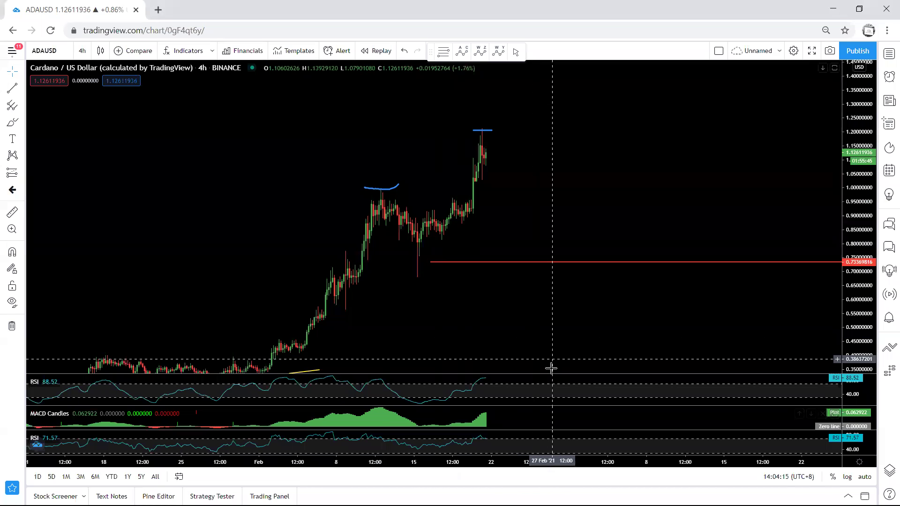
double_click(546, 382)
double_click(531, 147)
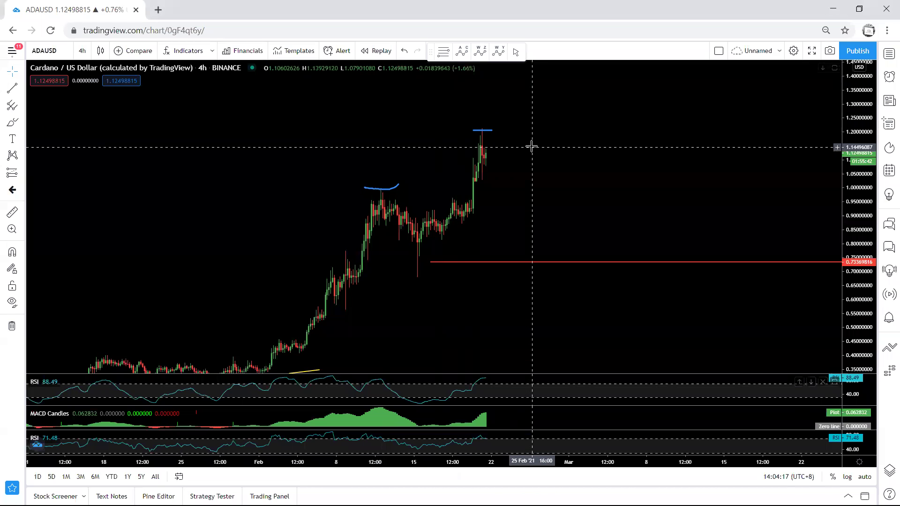
left_click_drag(451, 131, 467, 132)
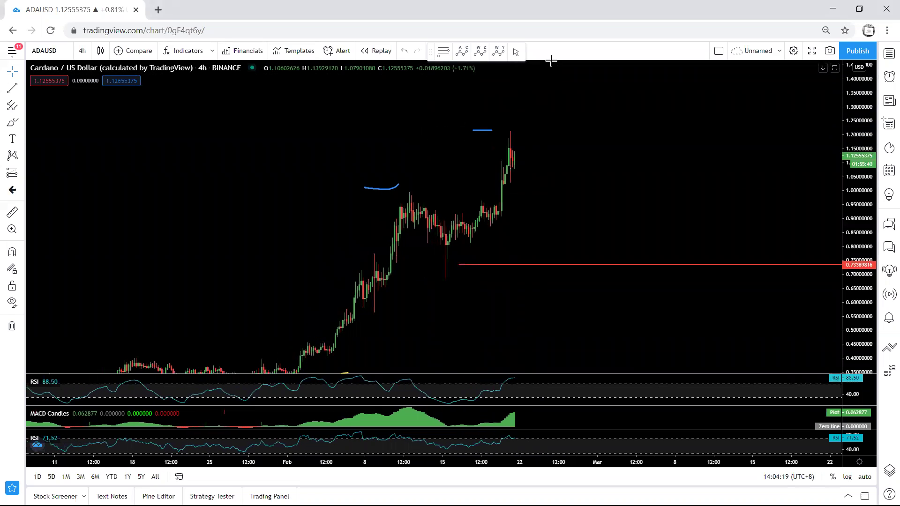
key("Escape")
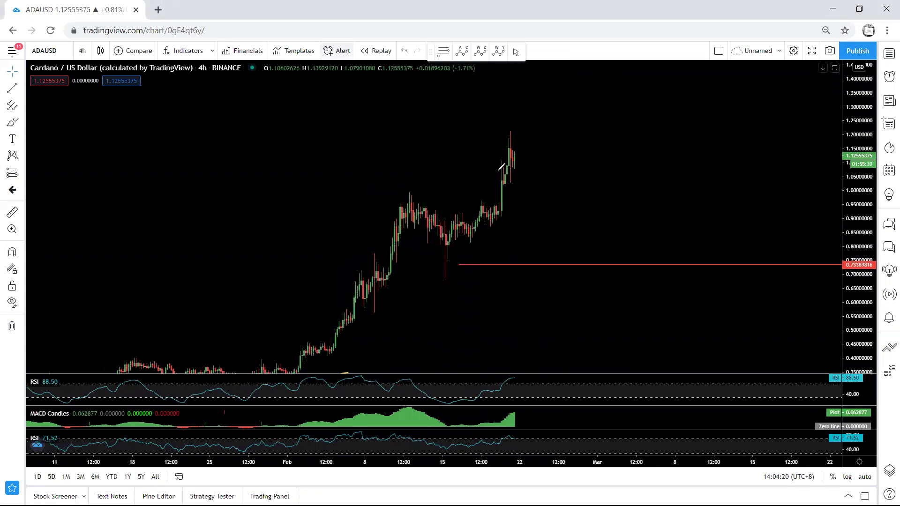
Sketch a short pullback from the 21 February high to about 1.09, followed by an upward arrow to about 1.27.
left_click_drag(508, 149, 539, 164)
left_click_drag(511, 134, 533, 150)
left_click_drag(538, 166, 556, 114)
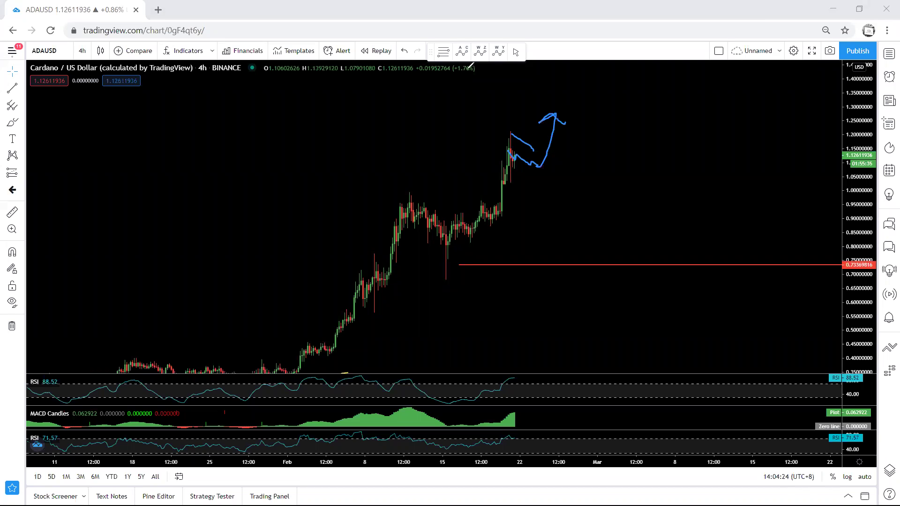
Set the chart to the 1-hour interval and rescale it around the rise from 14 to 21 February.
left_click(82, 51)
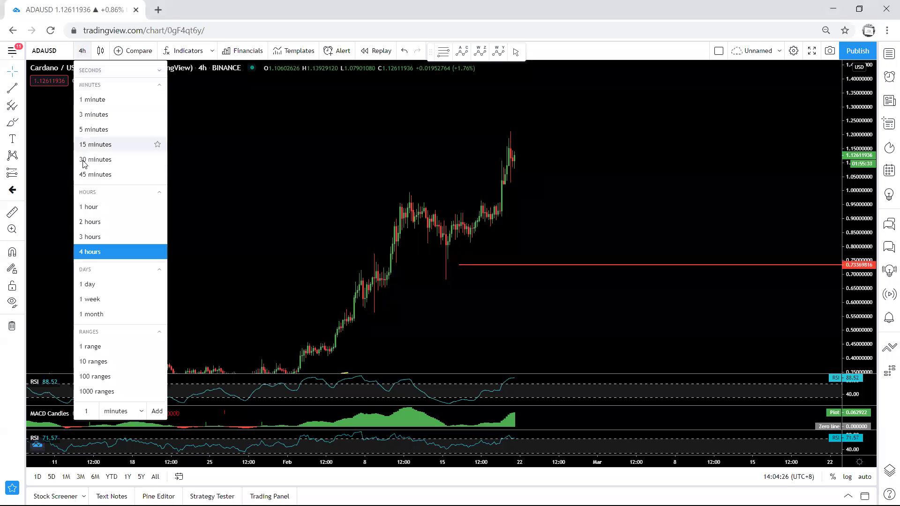
left_click(94, 204)
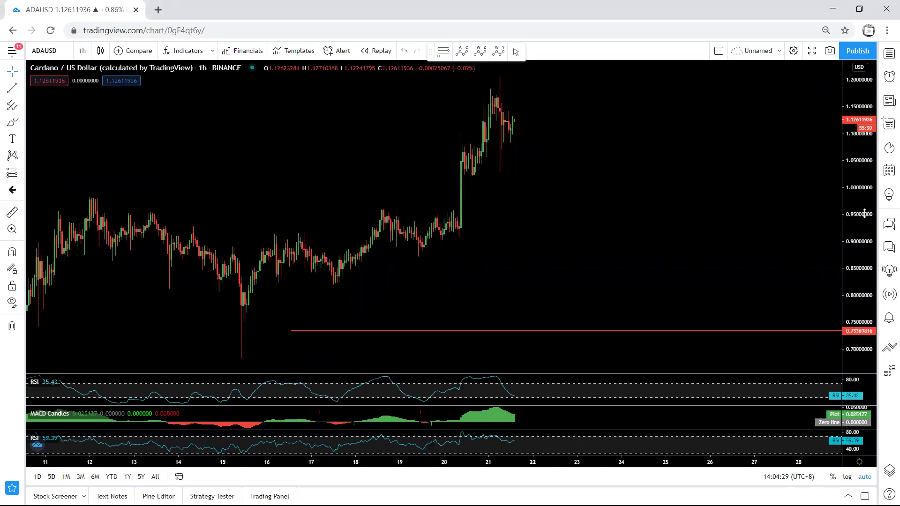
left_click_drag(865, 213, 865, 255)
left_click_drag(666, 182, 645, 242)
scroll(595, 224, "up", 2)
left_click_drag(619, 207, 665, 196)
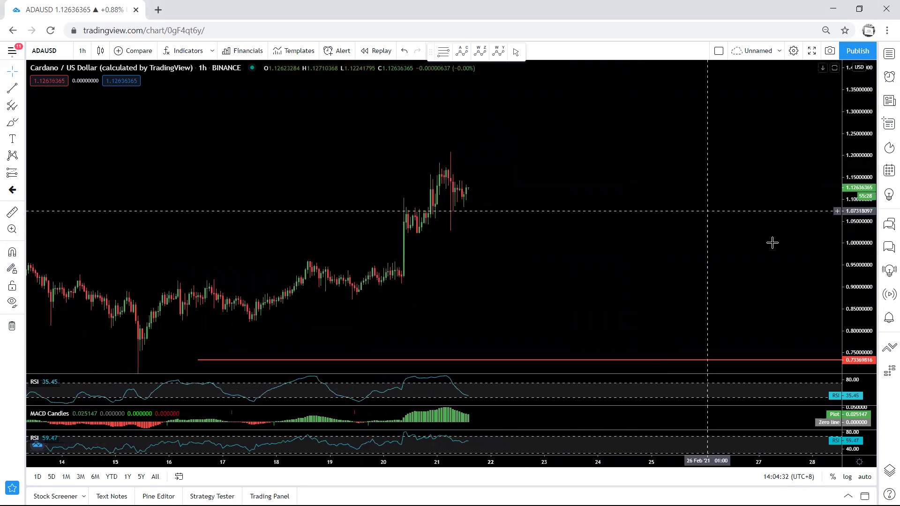
left_click_drag(855, 238, 855, 192)
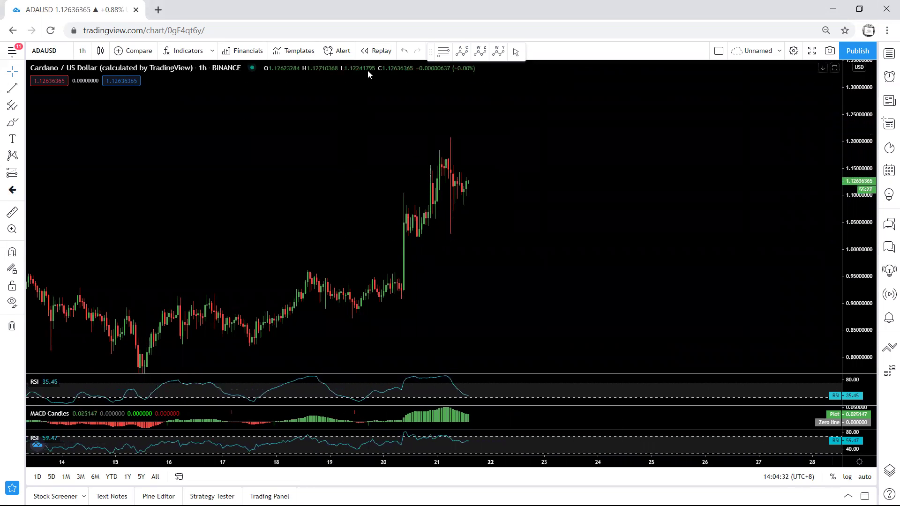
Remove the mark at the 21 February high and reframe the 1-hour chart from 11 February with the red support line in view.
mouse_move(451, 139)
left_mouse_down()
mouse_move(453, 216)
mouse_move(450, 138)
left_mouse_up()
key("ctrl+z")
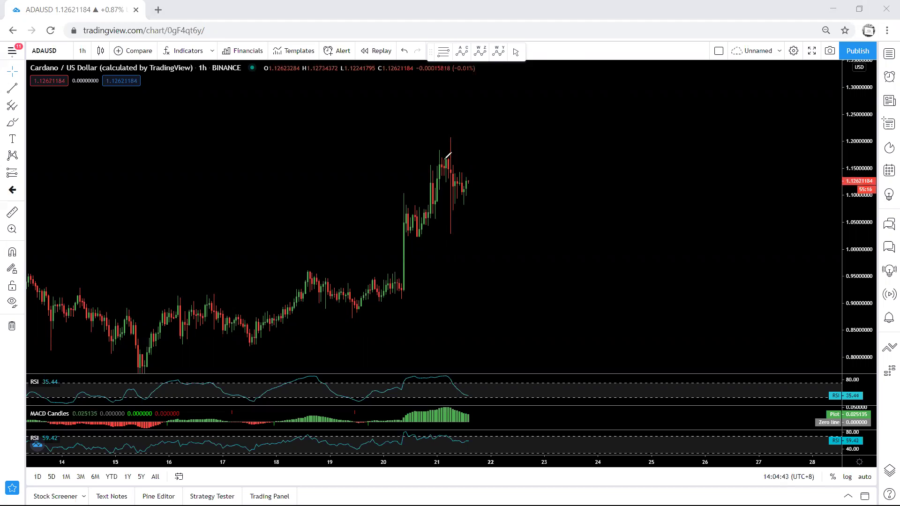
key("Escape")
left_click_drag(280, 113, 316, 86)
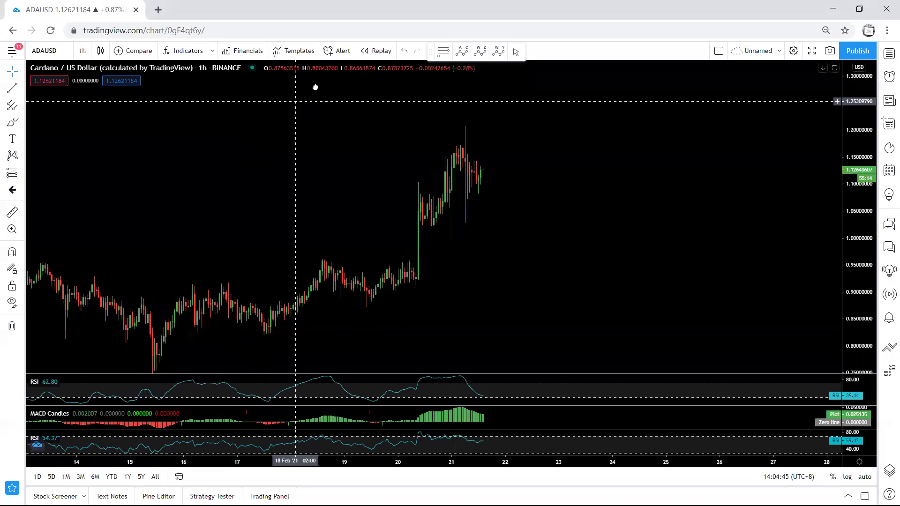
scroll(368, 125, "down", 2)
left_click_drag(850, 127, 851, 182)
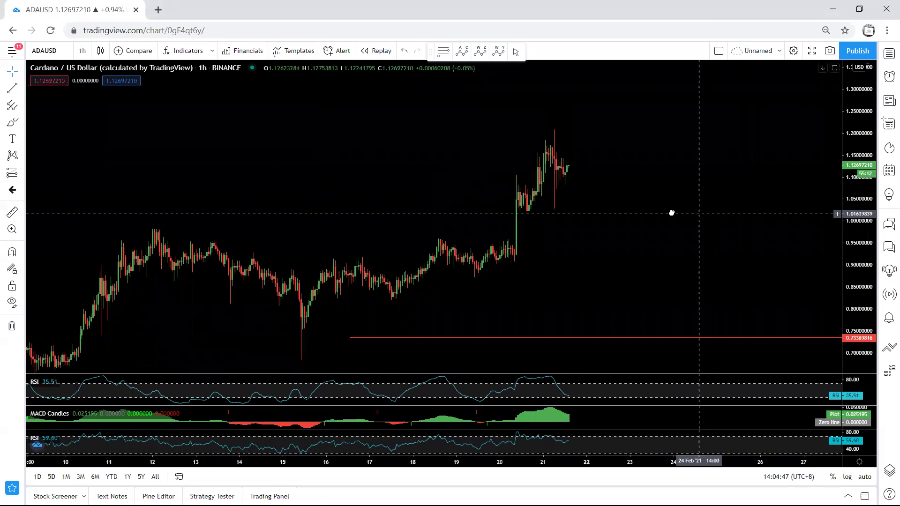
left_click_drag(698, 213, 644, 209)
left_click_drag(392, 99, 385, 100)
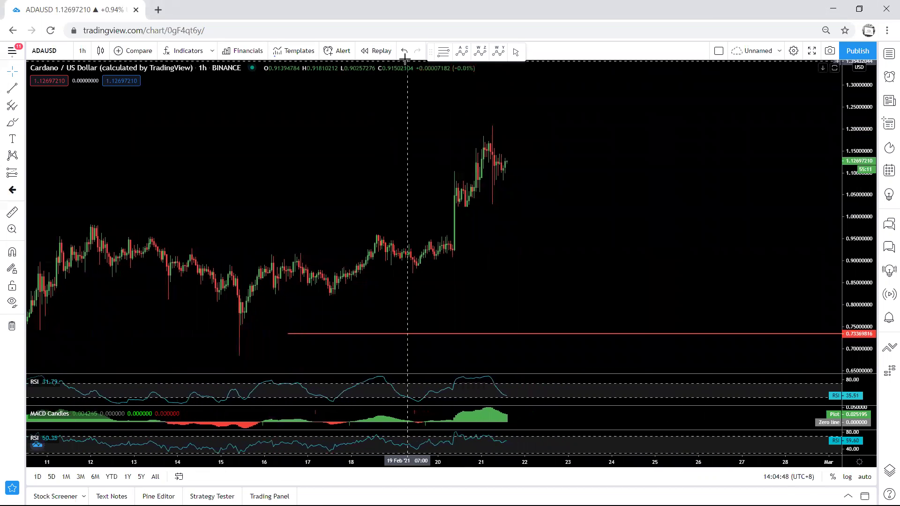
Outline the 20–21 February consolidation with a rising freehand channel, mark its pullbacks and the 1.20 spike, and clear the strokes.
key("ctrl+alt+g")
left_click_drag(483, 149, 497, 167)
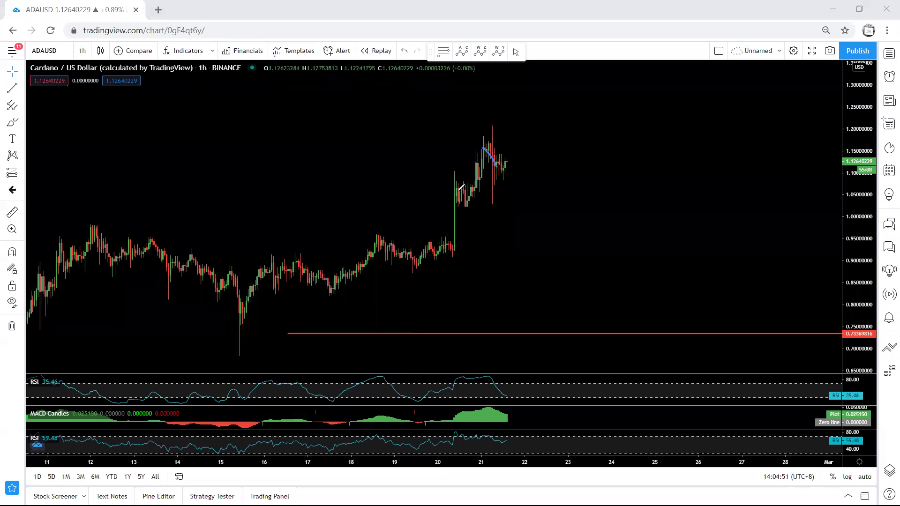
left_click_drag(442, 188, 479, 148)
left_click_drag(505, 175, 475, 211)
mouse_move(502, 122)
left_mouse_down()
mouse_move(494, 127)
mouse_move(501, 134)
left_mouse_up()
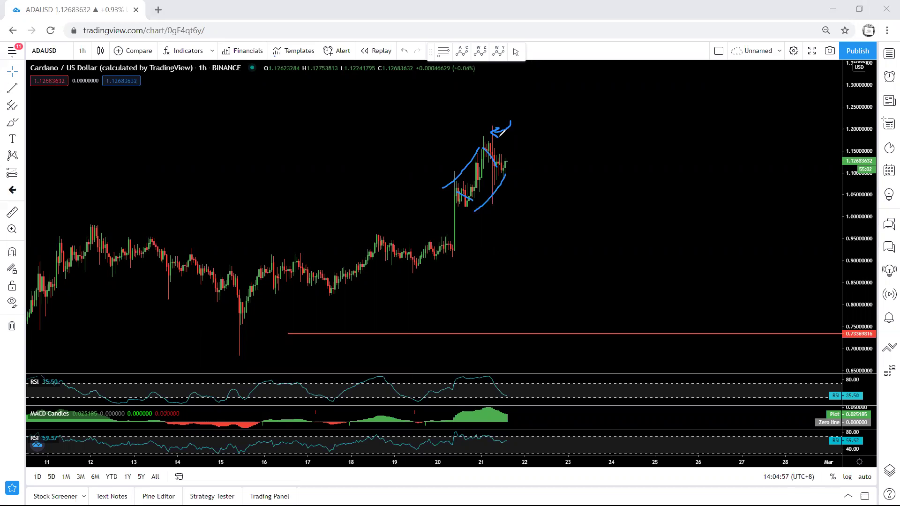
key("Delete")
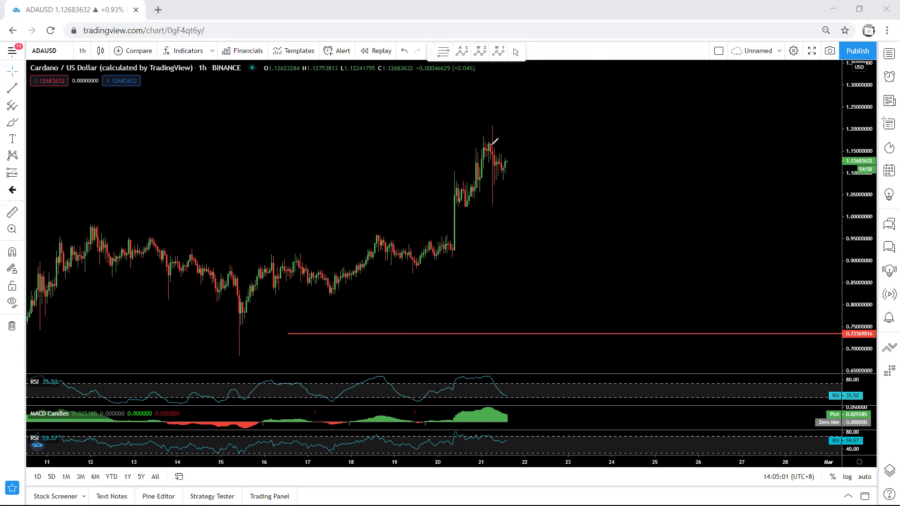
Sketch the 20 February rally and its rising channel with a breakout arrow to about 1.23, and clear the strokes.
mouse_move(495, 164)
left_mouse_down()
mouse_move(499, 177)
mouse_move(458, 175)
mouse_move(483, 147)
mouse_move(483, 198)
left_mouse_up()
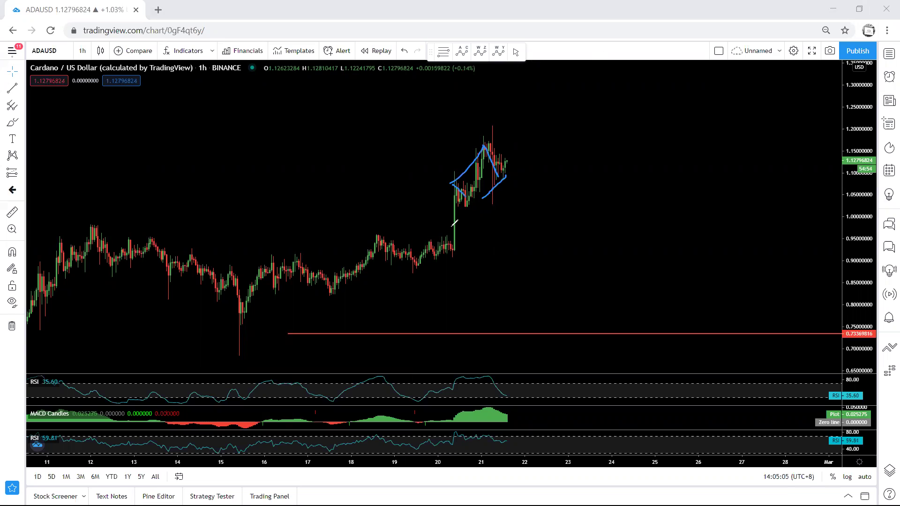
mouse_move(449, 245)
left_mouse_down()
mouse_move(454, 185)
mouse_move(522, 113)
left_mouse_up()
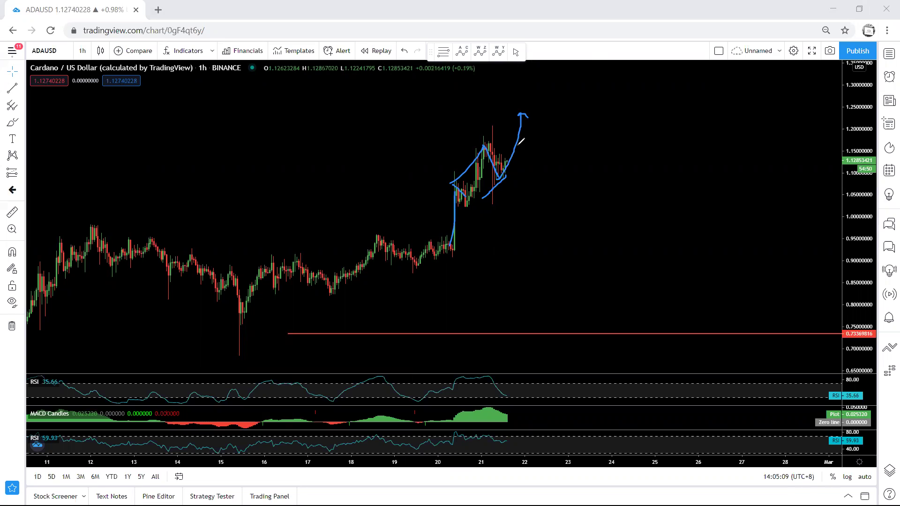
key("ctrl+shift+7")
Sketch a surge from about 1.10 into a falling flag near 1.26, point an arrow at the 20 February rally, and clear the strokes.
mouse_move(503, 173)
left_mouse_down()
mouse_move(512, 165)
mouse_move(521, 119)
left_mouse_up()
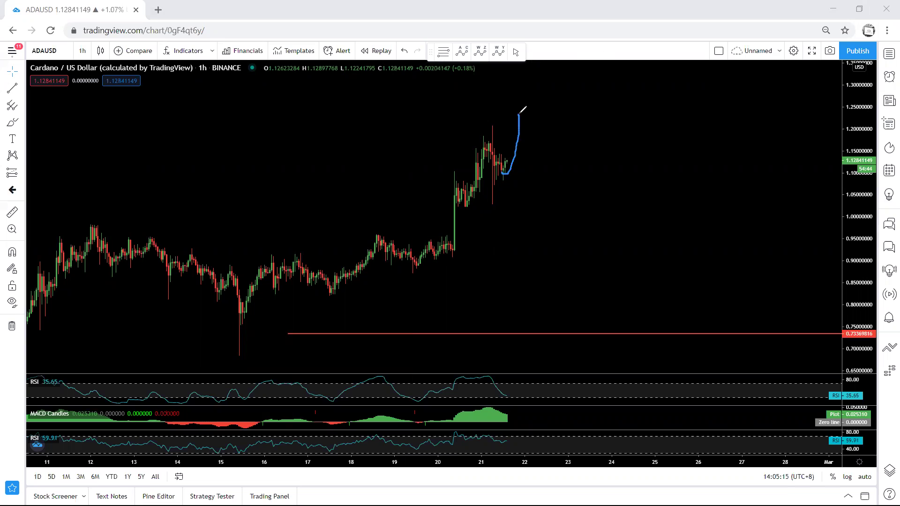
left_click_drag(497, 219, 475, 212)
left_click_drag(507, 169, 518, 107)
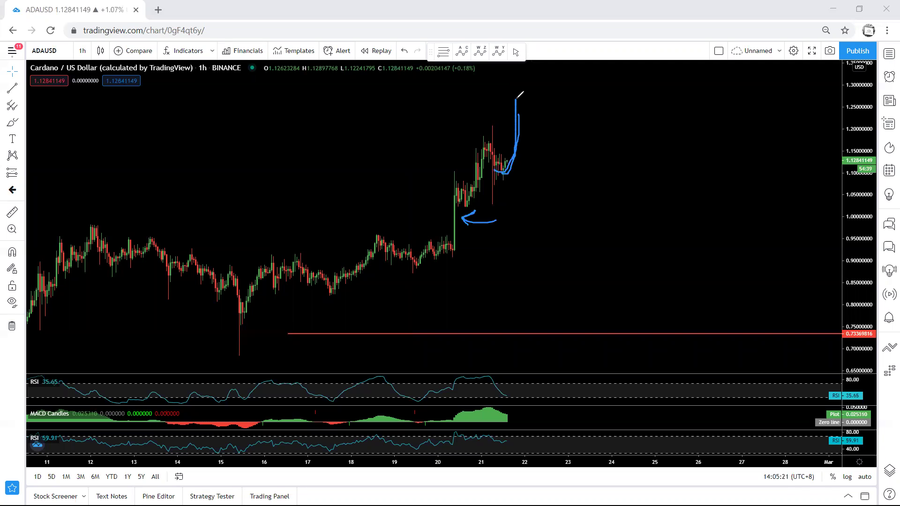
left_click_drag(516, 98, 571, 116)
left_click_drag(531, 87, 590, 102)
left_click_drag(522, 113, 570, 127)
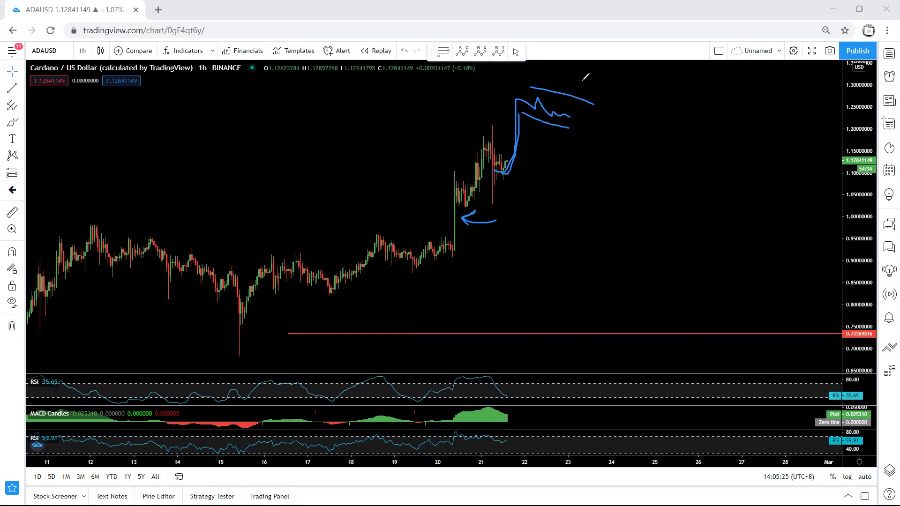
key("ctrl+shift+7")
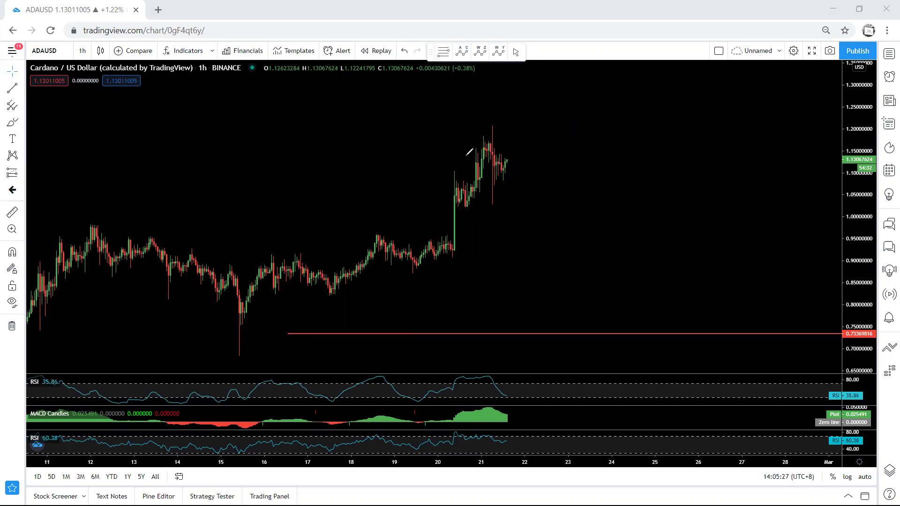
Sketch a falling channel from the 21 February high to about 1.07, with a curved rebound arrow to about 1.25.
left_click_drag(524, 168, 548, 180)
left_click_drag(500, 129, 562, 161)
left_click_drag(479, 164, 542, 190)
left_click_drag(545, 195, 587, 147)
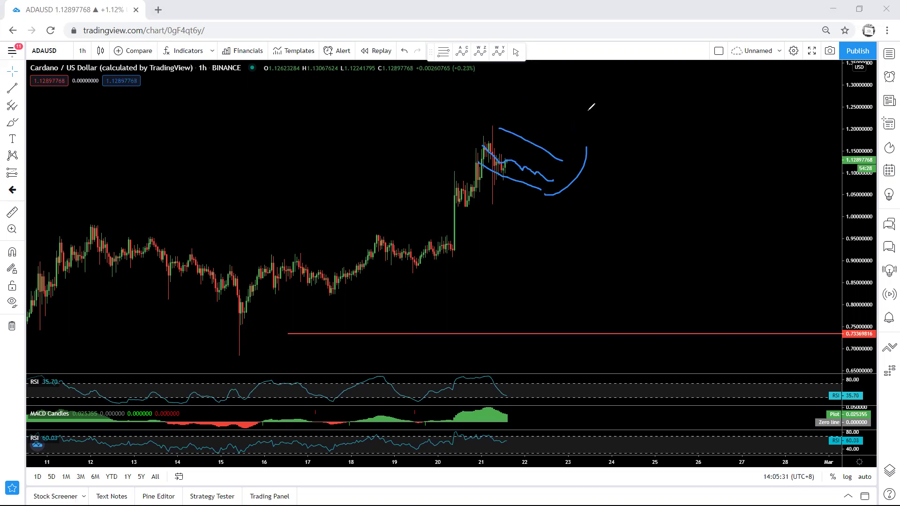
left_click_drag(576, 104, 597, 103)
Mark the 21 February high near 1.21 with a line and arrow, and sketch a stepped rebound from about 1.07 to 1.23.
left_click_drag(502, 169, 520, 121)
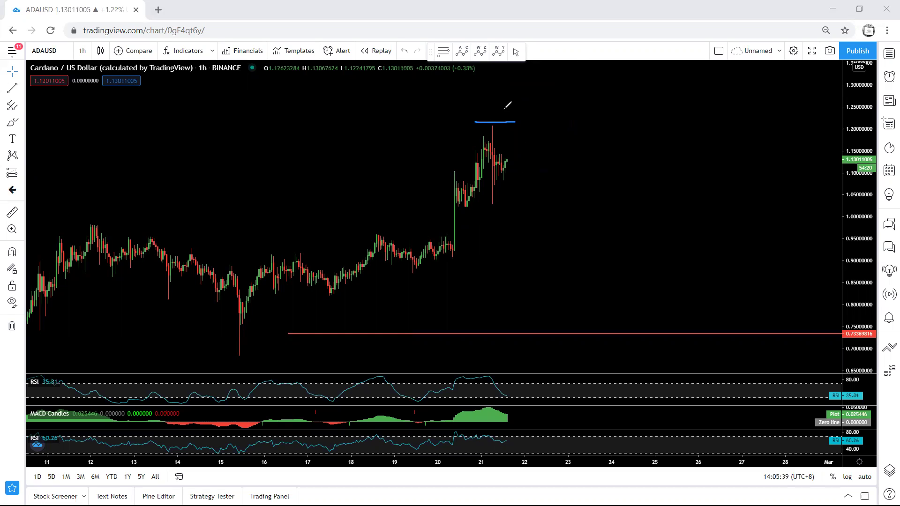
left_click_drag(499, 106, 500, 115)
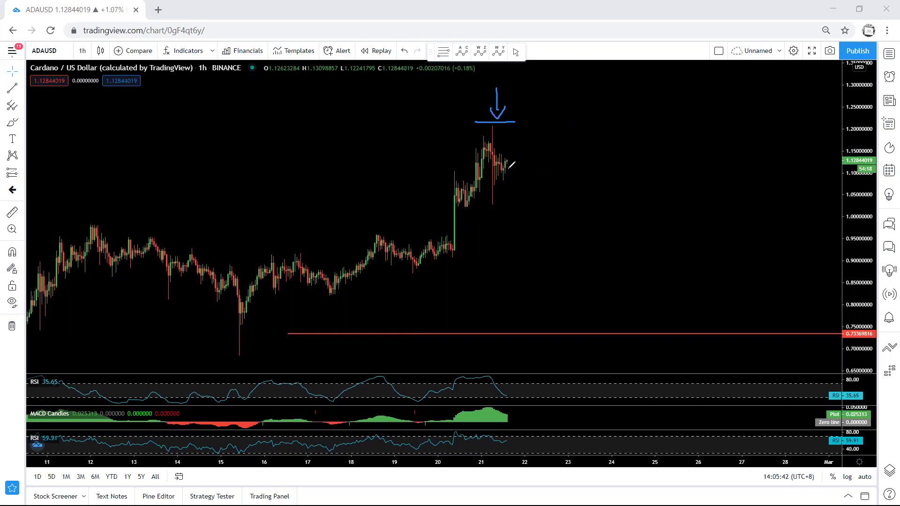
mouse_move(496, 177)
left_mouse_down()
mouse_move(507, 164)
mouse_move(555, 181)
mouse_move(552, 189)
mouse_move(555, 162)
mouse_move(569, 160)
mouse_move(565, 170)
mouse_move(570, 116)
mouse_move(575, 126)
left_mouse_up()
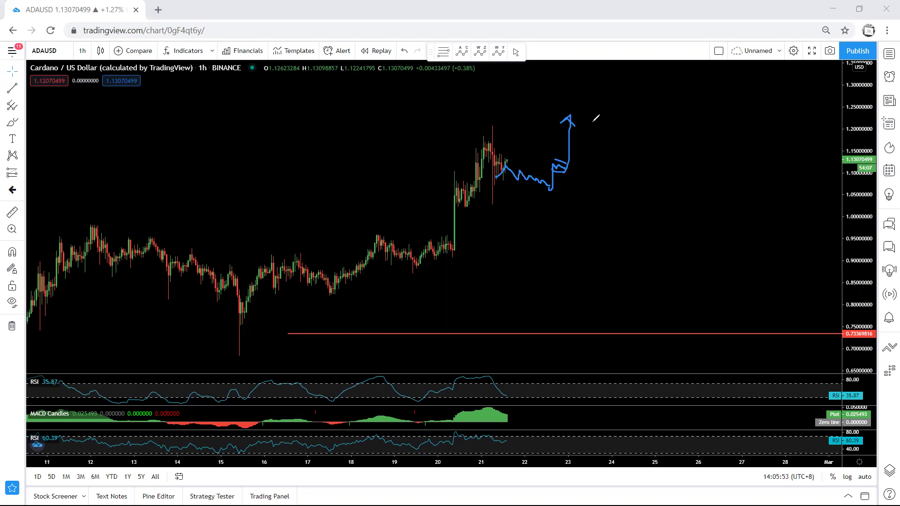
Set the chart to the 15-minute interval and rescale it around the 19 to 21 February price action.
left_click(82, 51)
left_click(103, 145)
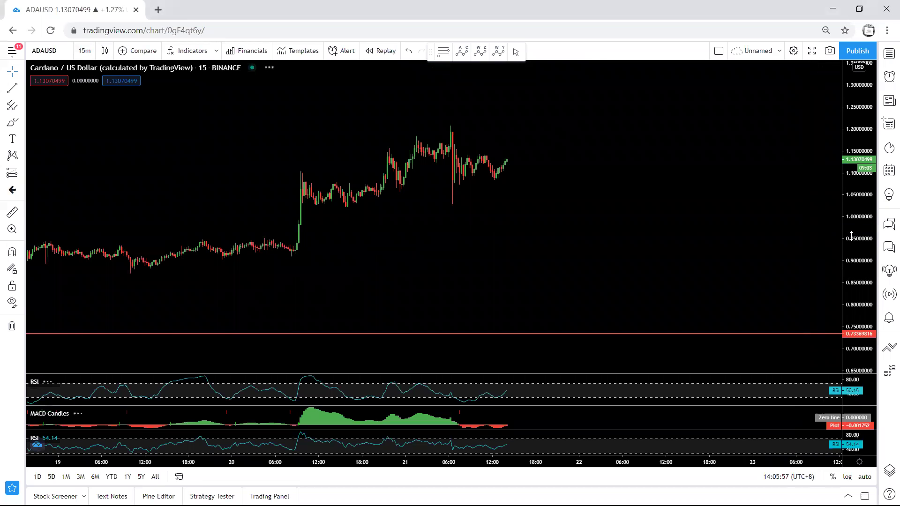
double_click(852, 238)
left_click_drag(852, 239, 852, 252)
left_click_drag(652, 229, 633, 272)
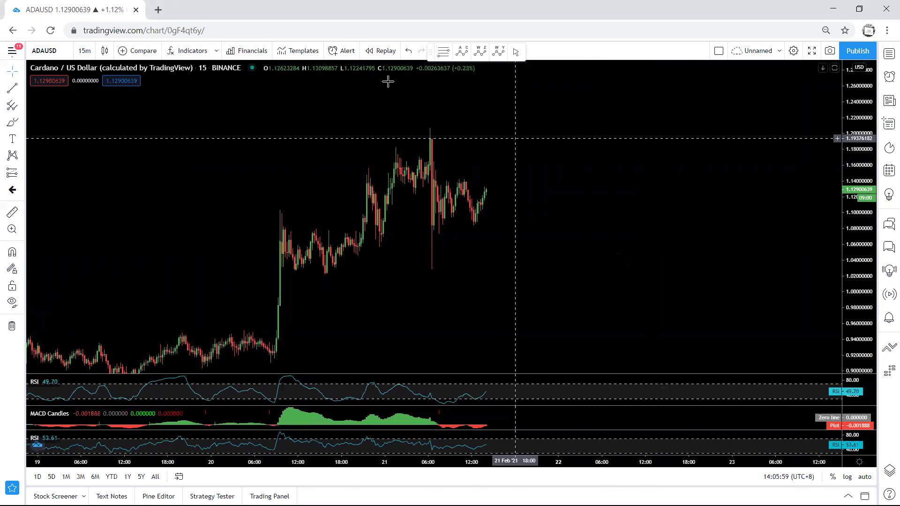
Sketch a rise from about 1.10 into a small range between 1.14 and 1.16, and mark the 21 February high near 1.21.
mouse_move(474, 219)
left_mouse_down()
mouse_move(496, 172)
mouse_move(515, 167)
mouse_move(520, 175)
left_mouse_up()
key("ctrl+z")
mouse_move(474, 213)
left_mouse_down()
mouse_move(496, 170)
mouse_move(515, 175)
mouse_move(493, 163)
mouse_move(512, 181)
mouse_move(507, 154)
left_mouse_up()
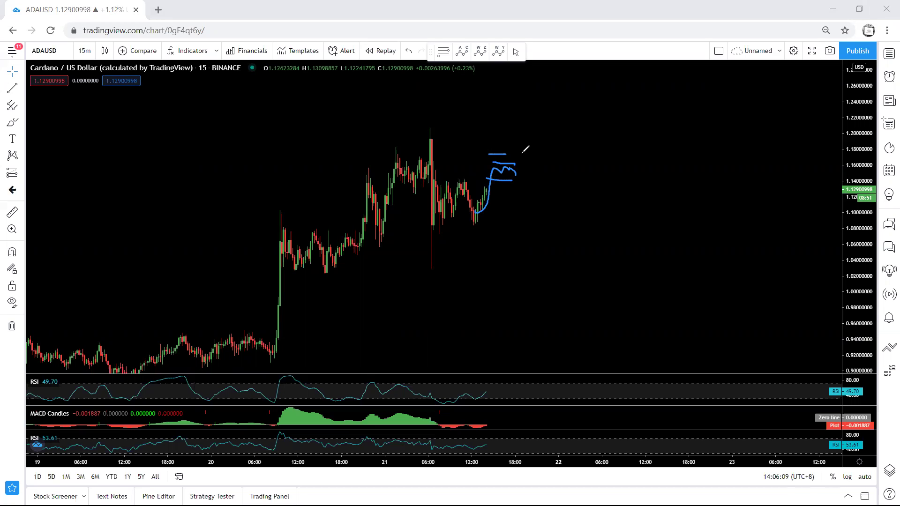
left_click_drag(412, 125, 470, 126)
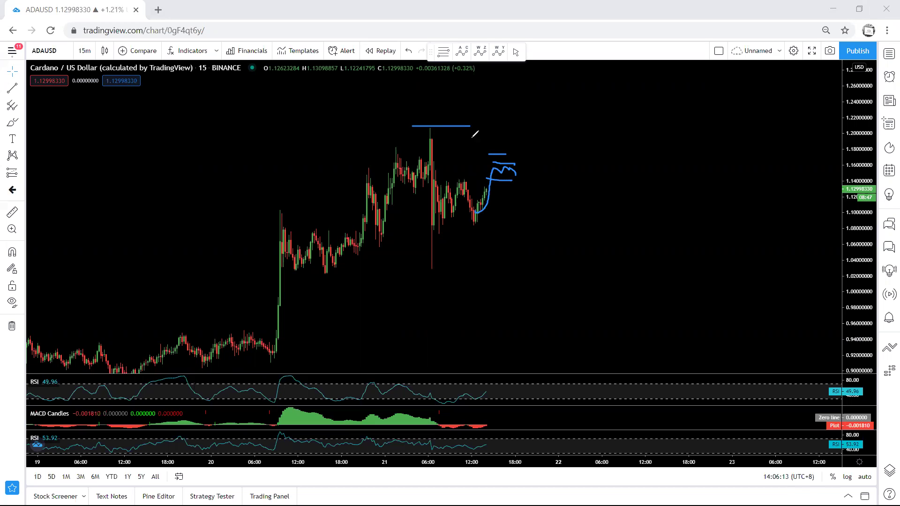
Circle and point to the sketched range, extend an upward arrow through it to about 1.25, and clear the strokes.
mouse_move(463, 210)
left_mouse_down()
mouse_move(510, 133)
mouse_move(477, 167)
mouse_move(474, 207)
left_mouse_up()
left_click_drag(455, 126, 444, 127)
left_click_drag(569, 147, 531, 150)
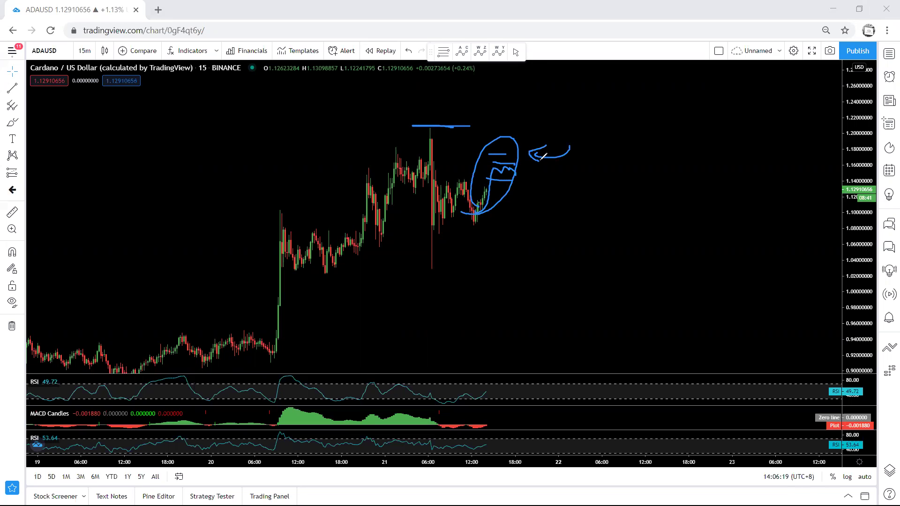
mouse_move(474, 204)
left_mouse_down()
mouse_move(499, 96)
mouse_move(510, 107)
left_mouse_up()
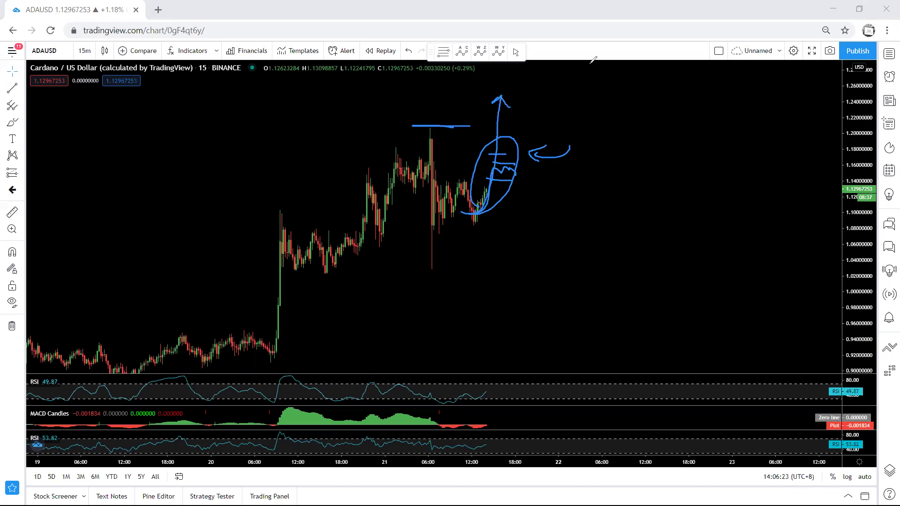
key("e")
Outline the 20 February rally and the rising channel after it, add a breakout arrow to about 1.24, and clear the strokes.
left_click_drag(413, 165, 473, 211)
left_click_drag(293, 235, 329, 264)
left_click_drag(383, 163, 426, 146)
left_click_drag(470, 223, 336, 259)
left_click_drag(275, 235, 262, 331)
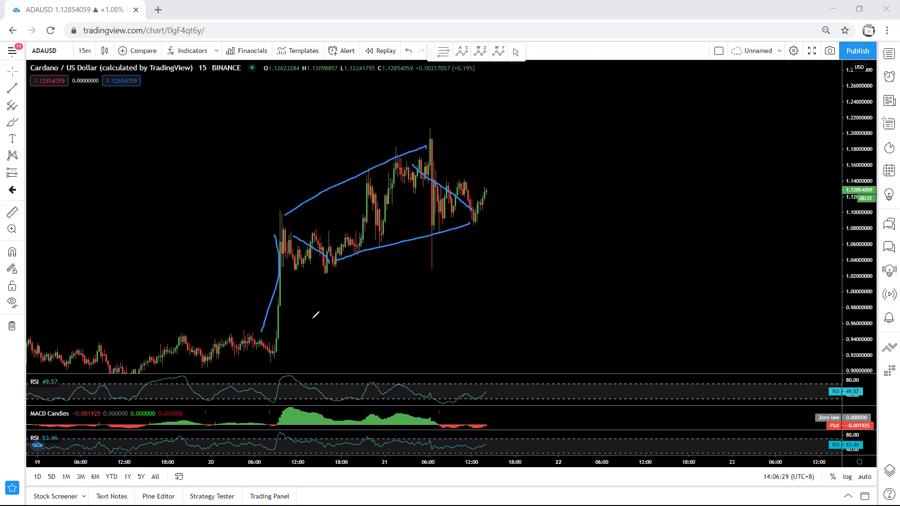
mouse_move(453, 225)
left_mouse_down()
mouse_move(508, 105)
mouse_move(499, 101)
mouse_move(507, 110)
left_mouse_up()
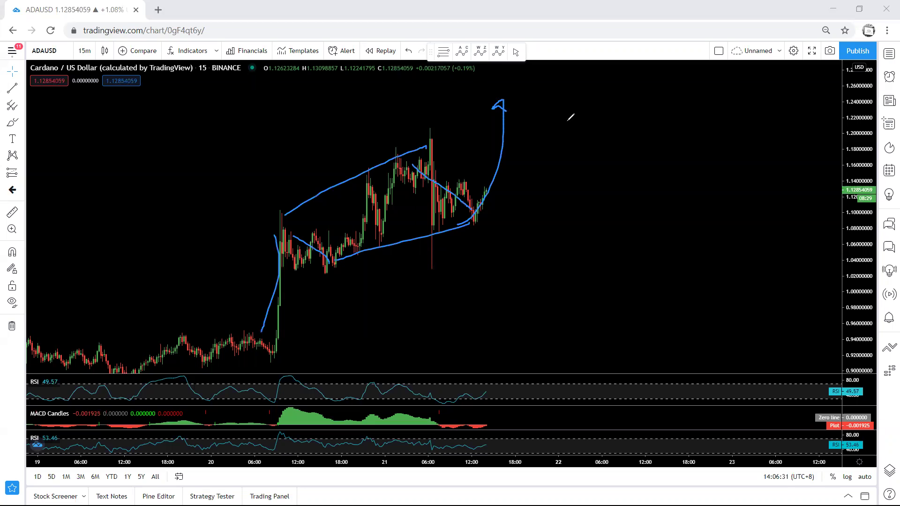
mouse_move(275, 133)
left_mouse_down()
mouse_move(318, 169)
mouse_move(298, 172)
left_mouse_up()
key("Delete")
Sketch alternative paths upward from about 1.09 and downward to about 1.07, clearing each one.
left_click_drag(459, 222, 494, 113)
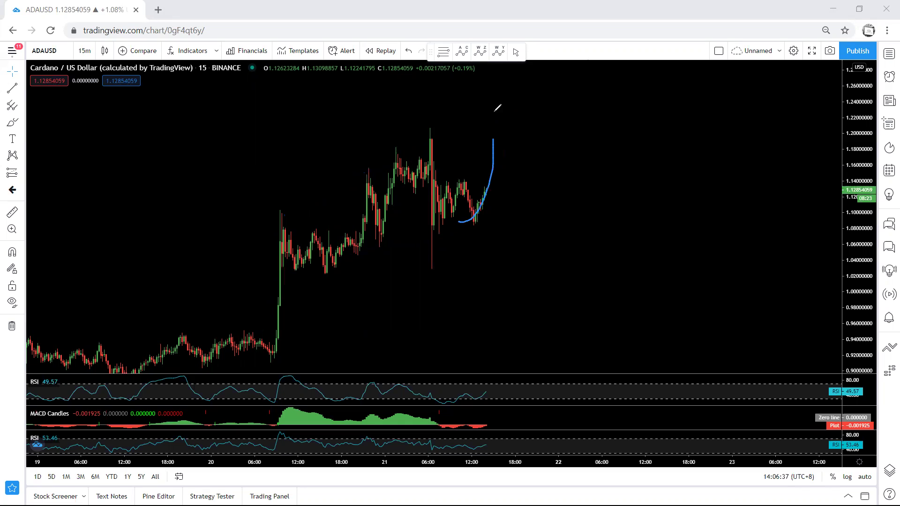
key("e")
mouse_move(435, 217)
left_mouse_down()
mouse_move(443, 201)
mouse_move(487, 193)
mouse_move(502, 242)
mouse_move(532, 208)
mouse_move(538, 198)
mouse_move(525, 215)
mouse_move(566, 137)
left_mouse_up()
key("Delete")
mouse_move(451, 215)
left_mouse_down()
mouse_move(490, 214)
mouse_move(548, 239)
left_mouse_up()
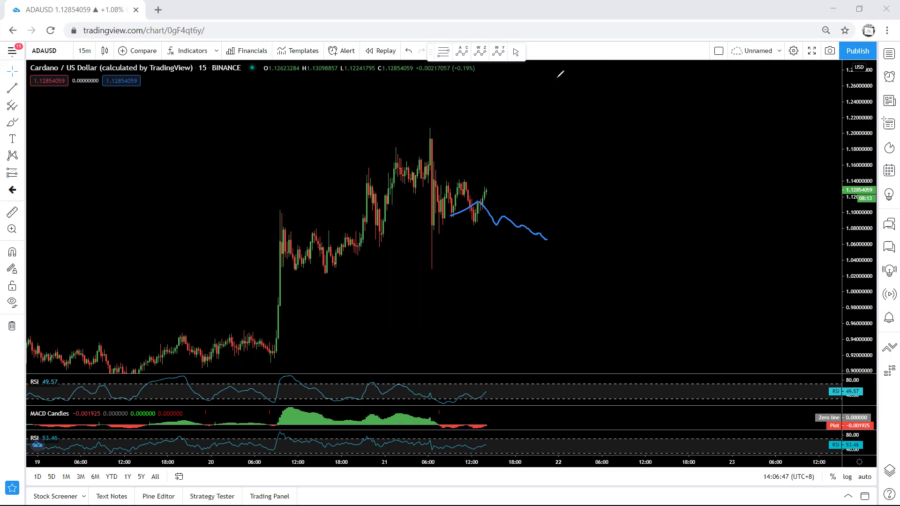
key("ctrl+z")
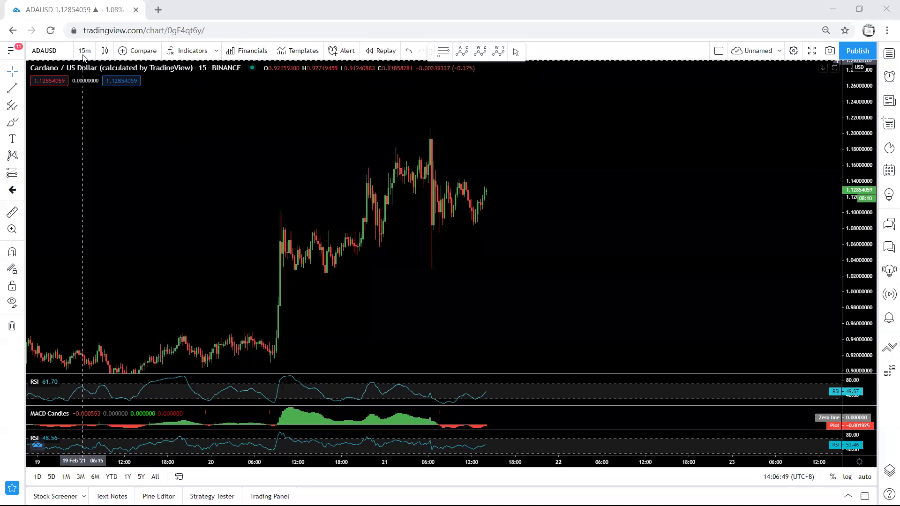
Return the chart to the 1-hour interval and rescale it to show the 11 to 21 February price action.
left_click(85, 51)
left_click(107, 205)
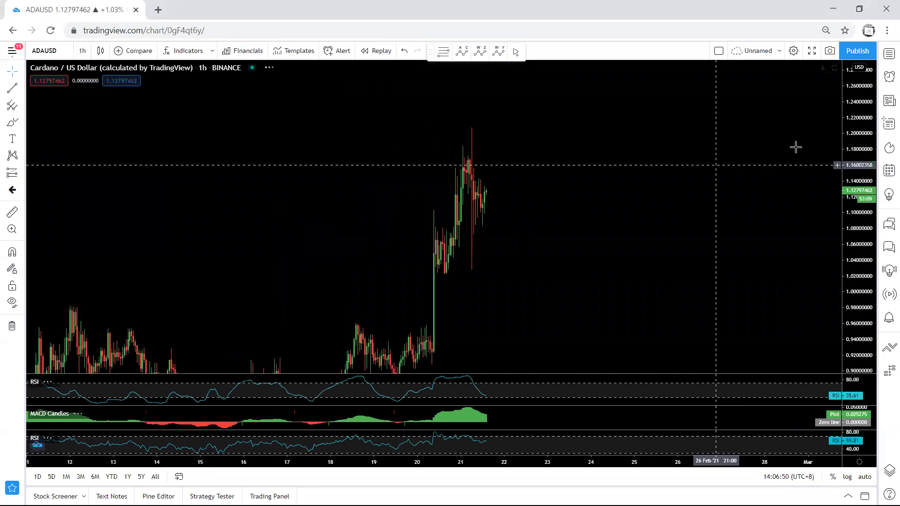
double_click(854, 121)
left_click_drag(853, 112, 849, 148)
left_click_drag(687, 157, 694, 199)
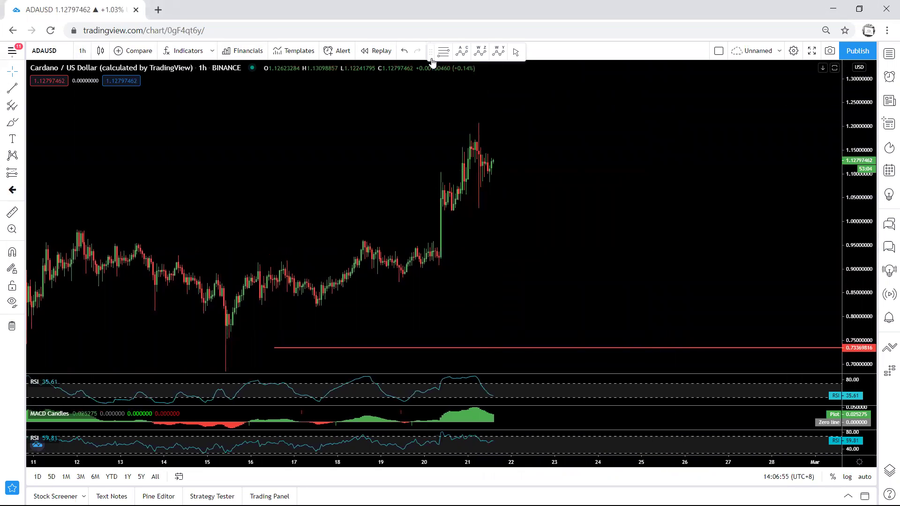
Mark the 21 February high at about 1.22, circle the area just below it with an arrow pointing in, and clear the strokes.
left_click(371, 60)
left_click_drag(468, 119, 509, 118)
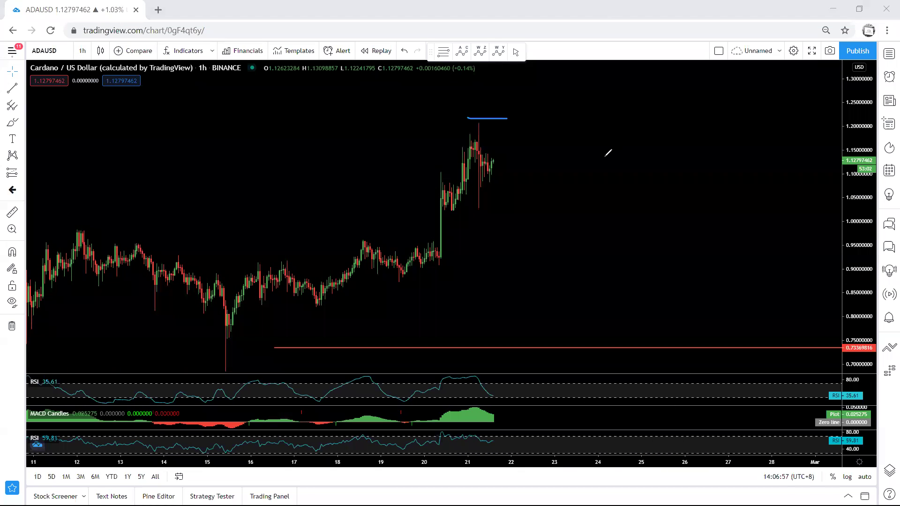
mouse_move(510, 159)
left_mouse_down()
mouse_move(515, 123)
mouse_move(503, 138)
mouse_move(515, 159)
left_mouse_up()
mouse_move(568, 139)
left_mouse_down()
mouse_move(536, 142)
mouse_move(544, 151)
left_mouse_up()
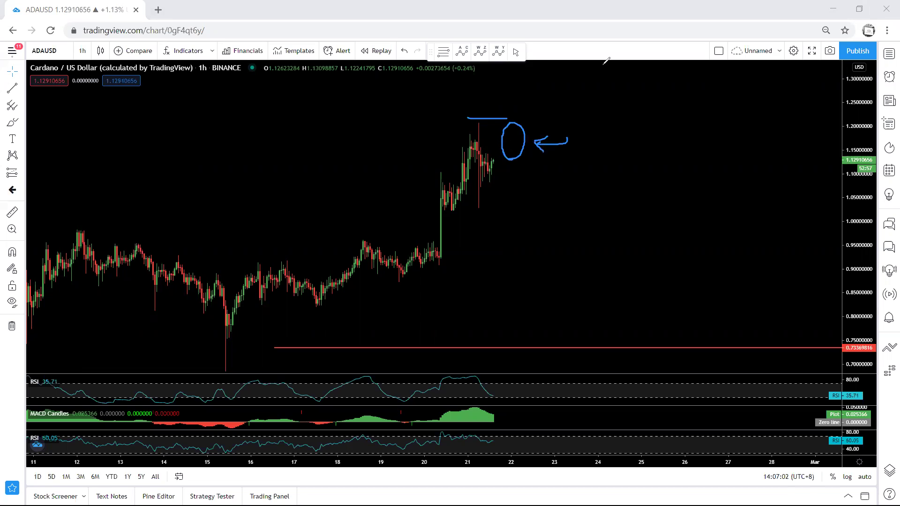
key("ctrl+shift+6")
Sketch a pullback from the current price to about 1.04 followed by an upward arrow to about 1.25, and clear the strokes.
mouse_move(479, 185)
left_mouse_down()
mouse_move(495, 164)
mouse_move(548, 204)
left_mouse_up()
mouse_move(586, 129)
left_mouse_down()
mouse_move(591, 100)
mouse_move(597, 111)
left_mouse_up()
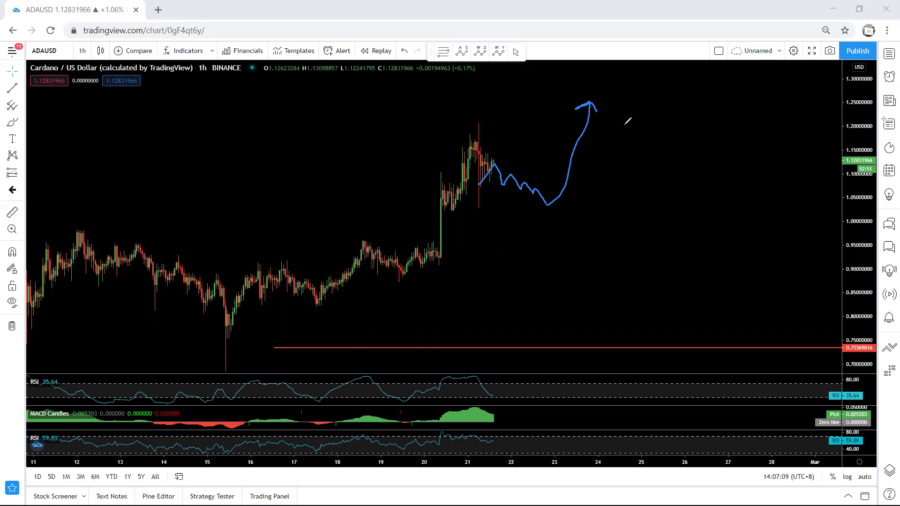
key("ctrl+z")
Sketch a shallower pullback to about 1.07 with a rebound to about 1.22, and clear the strokes.
mouse_move(288, 140)
left_mouse_down()
mouse_move(430, 108)
mouse_move(422, 121)
mouse_move(378, 133)
mouse_move(390, 127)
left_mouse_up()
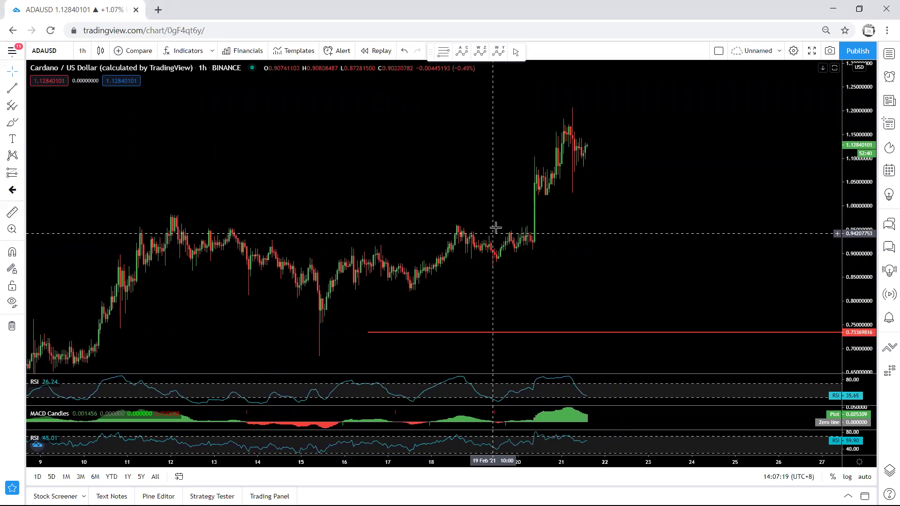
left_click_drag(496, 197, 430, 199)
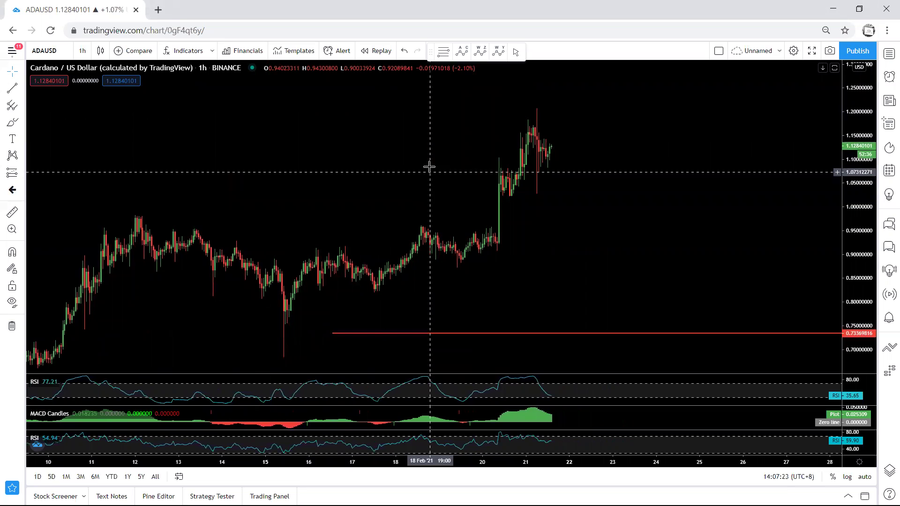
mouse_move(542, 167)
left_mouse_down()
mouse_move(561, 158)
mouse_move(581, 173)
left_mouse_up()
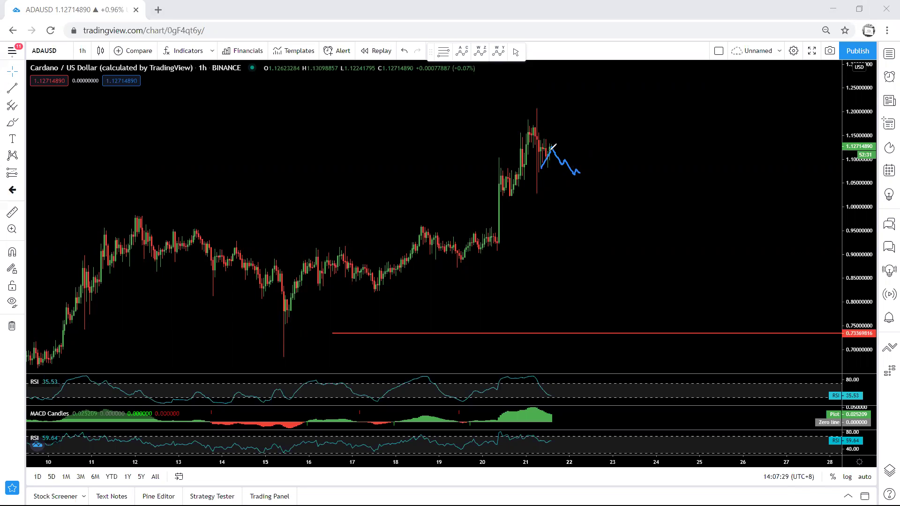
mouse_move(581, 173)
left_mouse_down()
mouse_move(590, 97)
mouse_move(582, 101)
left_mouse_up()
left_click(403, 52)
left_click_drag(323, 139, 367, 133)
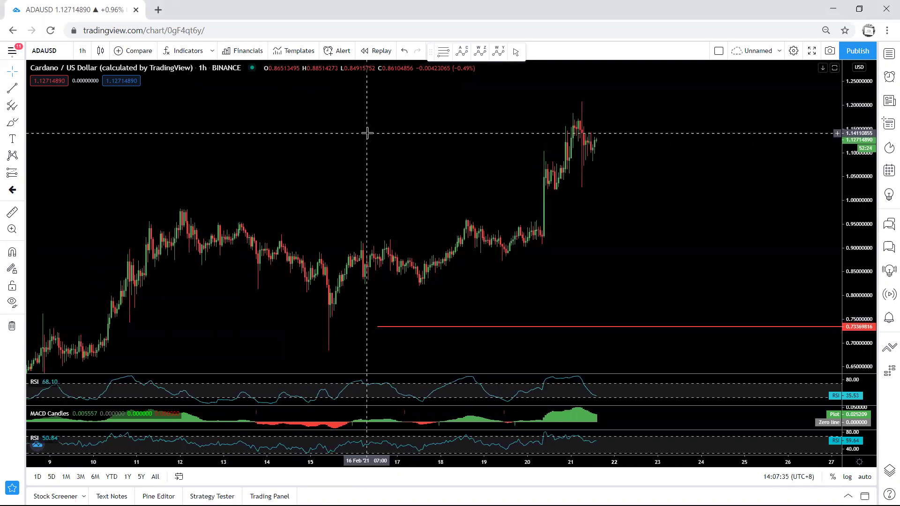